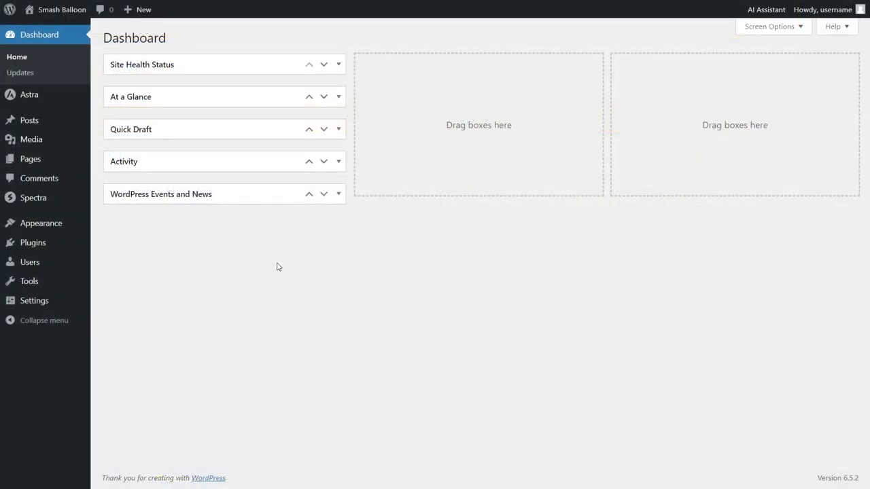
Upload YouTube-Feed-Pro-2.3-Developer.zip, then install and activate Feeds for YouTube Pro Developer 2.3.
{"action": "mouse_move", "coordinate": [47, 249]}
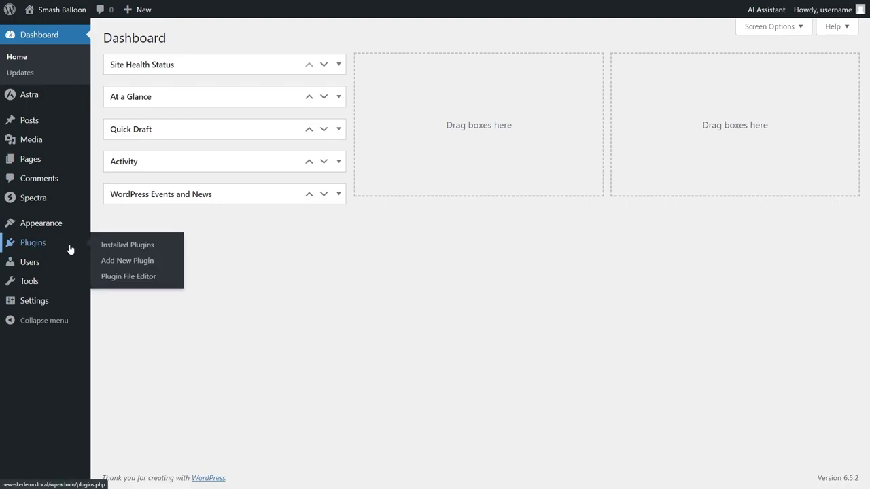
{"action": "left_click", "coordinate": [119, 261]}
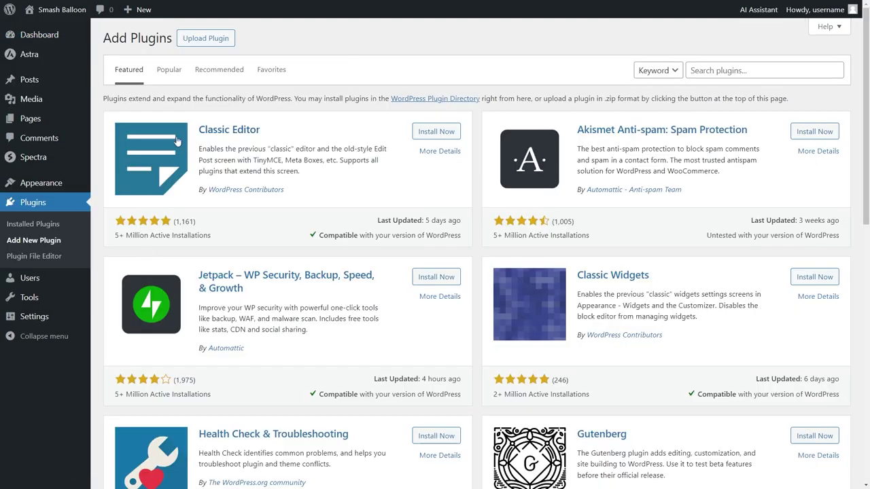
{"action": "left_click", "coordinate": [206, 40]}
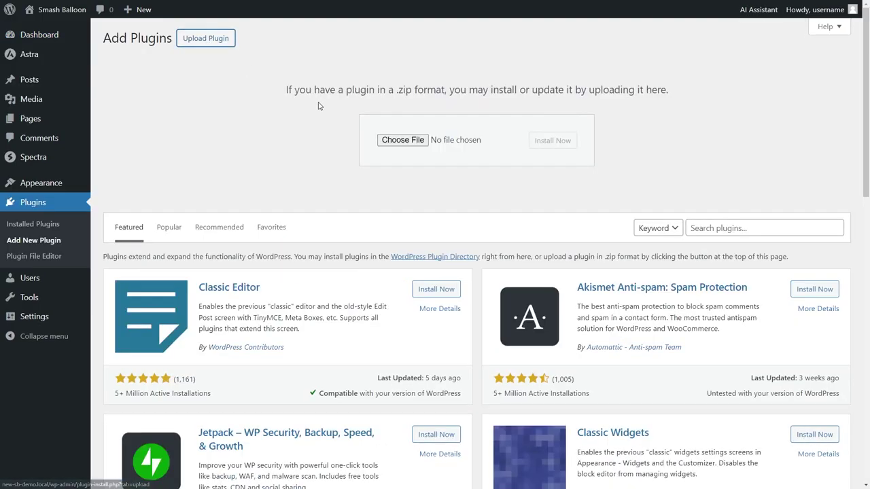
{"action": "left_click", "coordinate": [402, 140]}
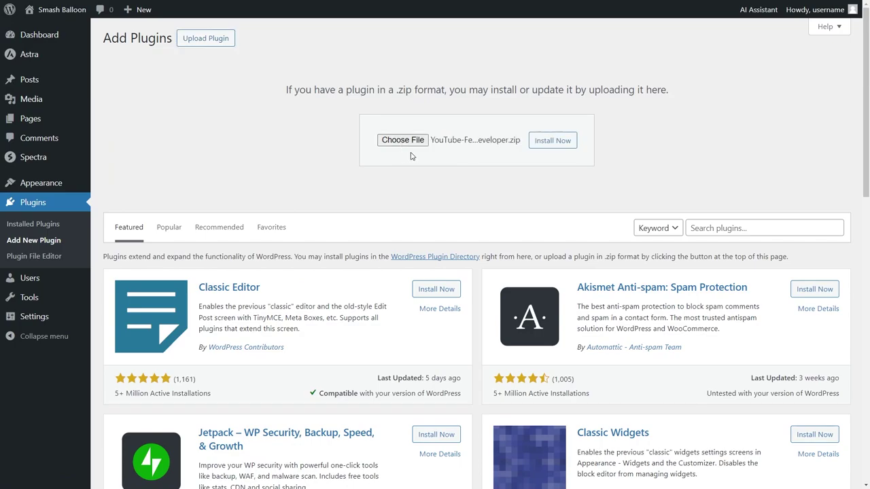
{"action": "left_click", "coordinate": [554, 143]}
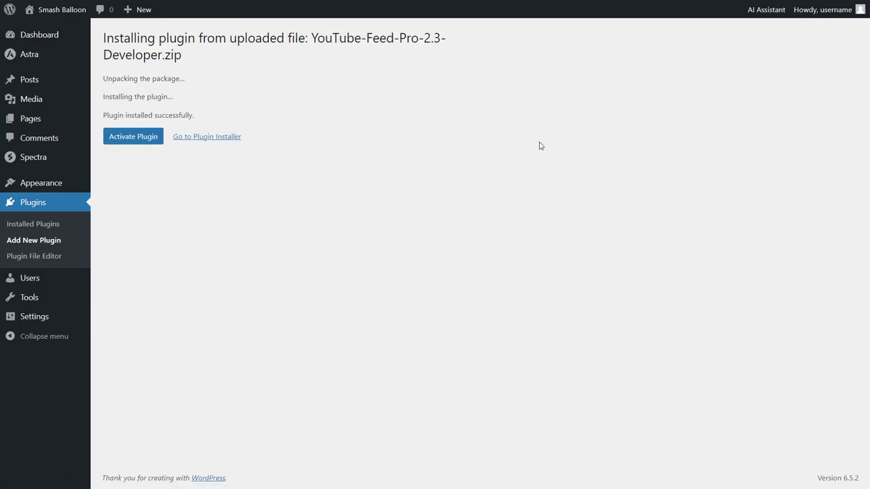
{"action": "left_click", "coordinate": [135, 137]}
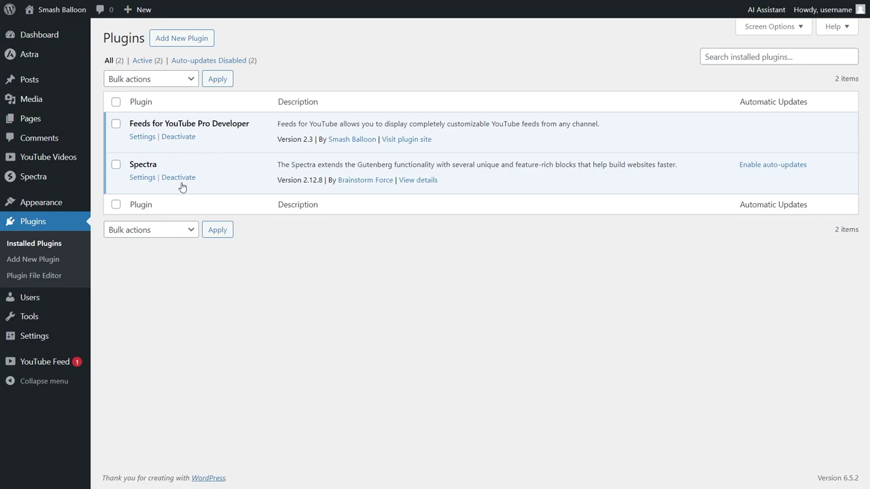
Paste and activate the Pro license key in YouTube Feed Settings, then view All Feeds.
{"action": "mouse_move", "coordinate": [61, 365]}
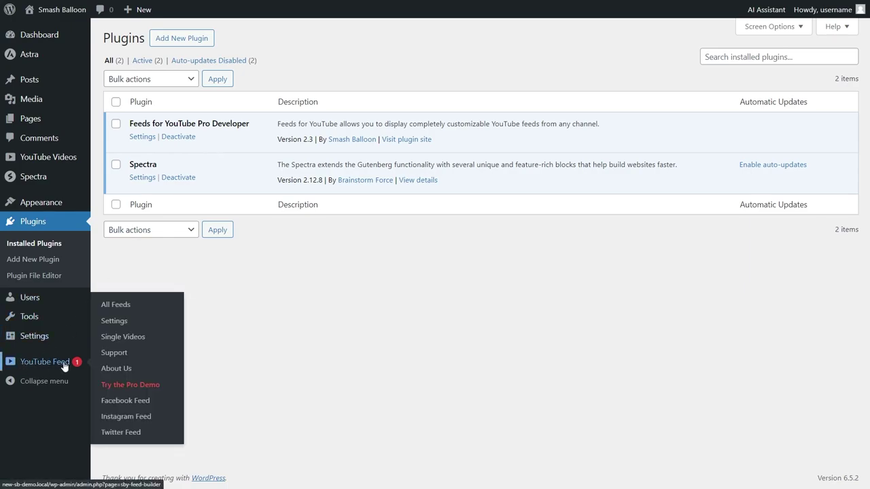
{"action": "left_click", "coordinate": [114, 327]}
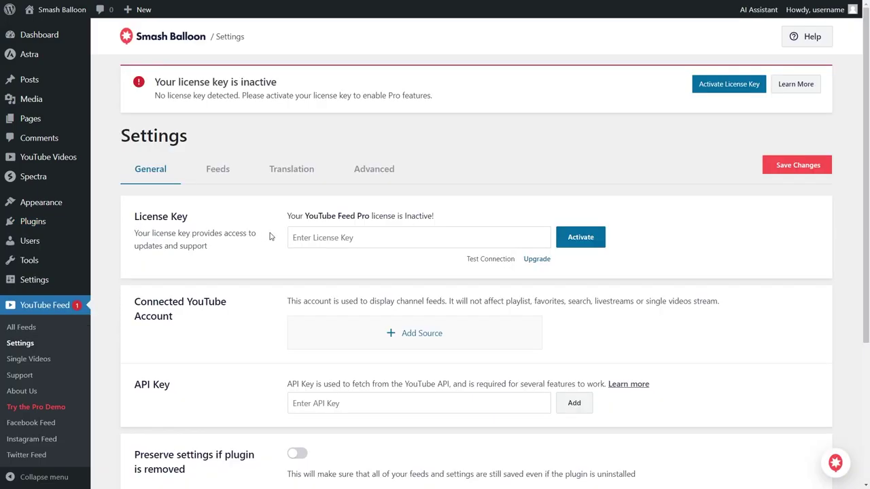
{"action": "left_click", "coordinate": [326, 237]}
{"action": "key", "text": "ctrl+v"}
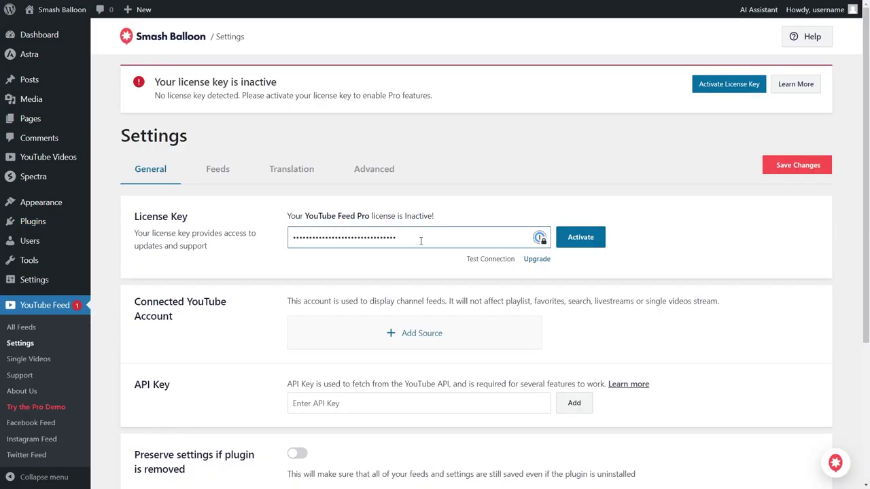
{"action": "left_click", "coordinate": [589, 245]}
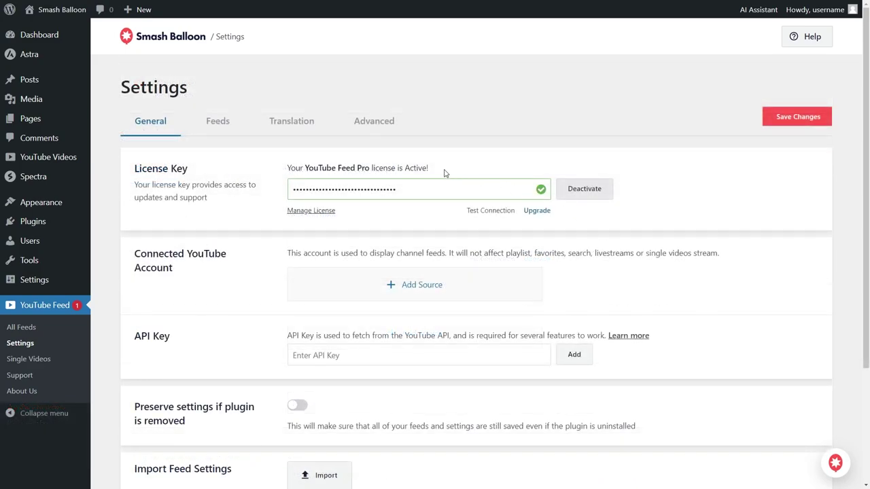
{"action": "left_click", "coordinate": [22, 329]}
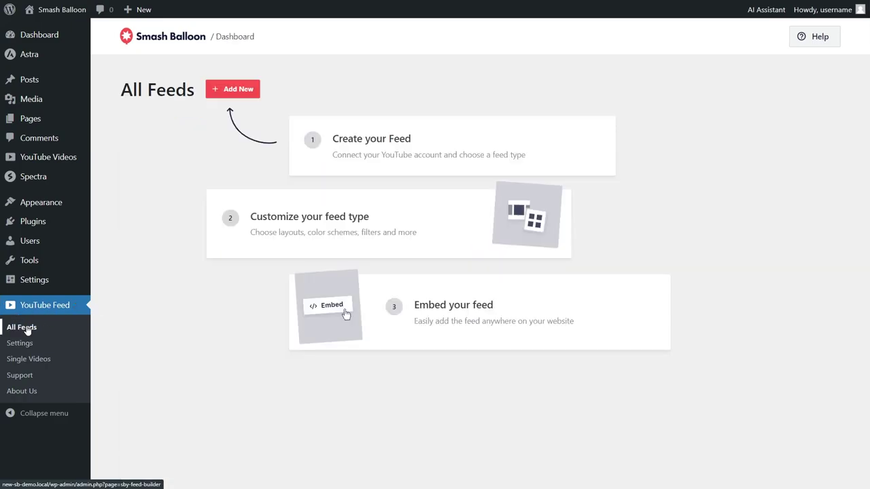
Start a new YouTube feed with the Channel feed type, reaching the API Key Required prompt.
{"action": "left_click", "coordinate": [238, 94]}
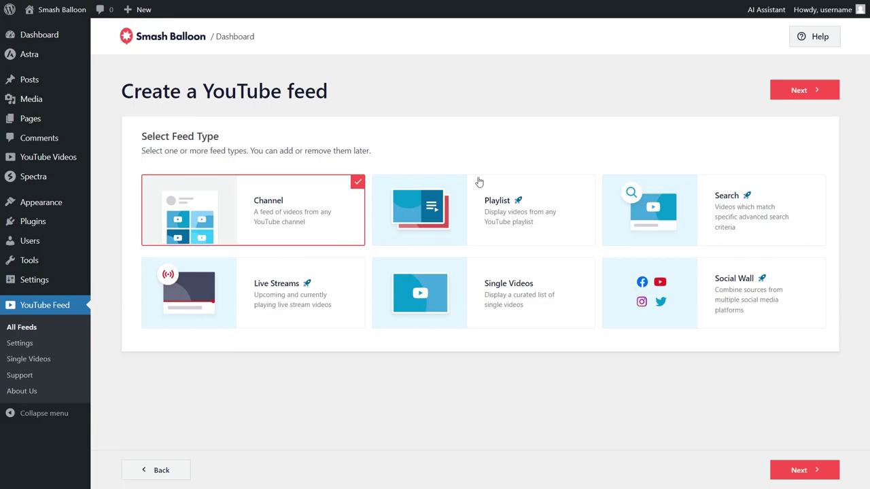
{"action": "left_click", "coordinate": [780, 92]}
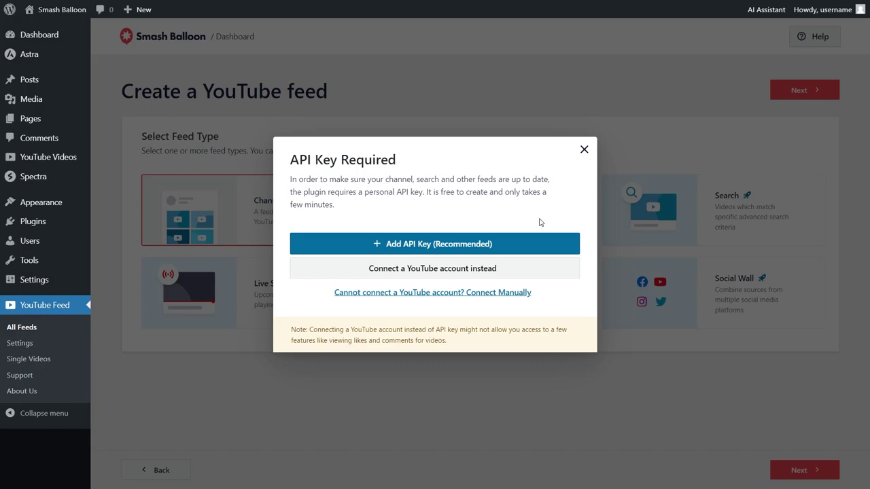
Paste in and save the YouTube API key.
{"action": "left_click", "coordinate": [511, 244]}
{"action": "left_click", "coordinate": [450, 260]}
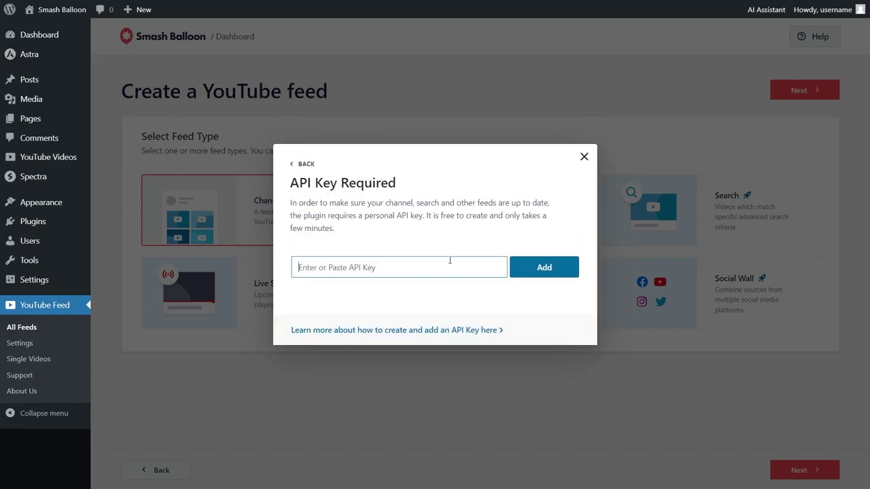
{"action": "key", "text": "ctrl+v"}
{"action": "left_click", "coordinate": [544, 268]}
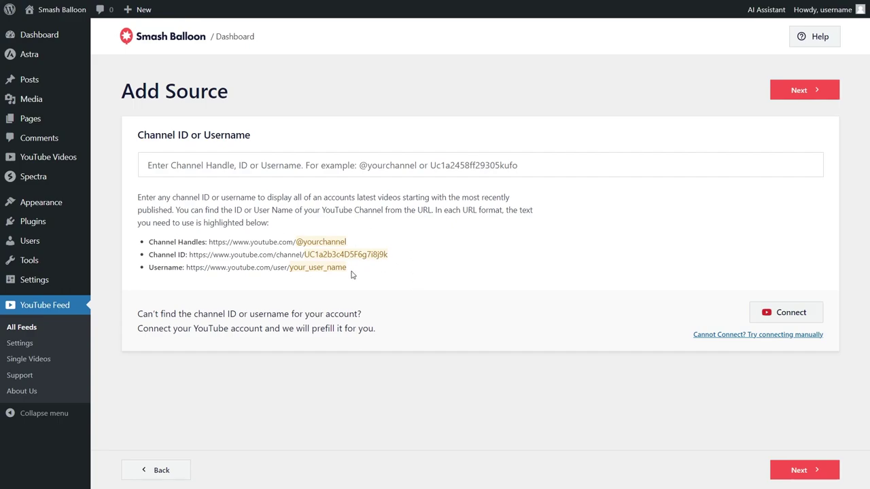
Enter the Smash Balloon channel handle as the feed source and continue to templates.
{"action": "left_click", "coordinate": [310, 167]}
{"action": "type", "text": "@smashballoon"}
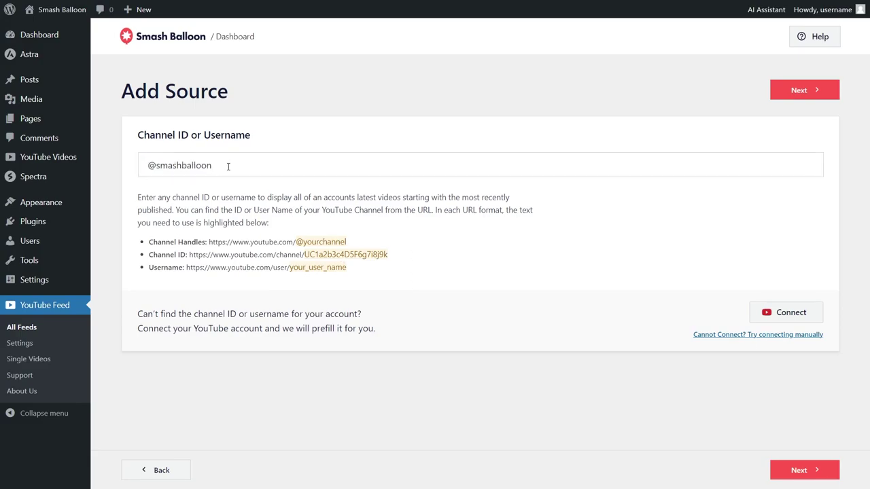
{"action": "left_click", "coordinate": [788, 94]}
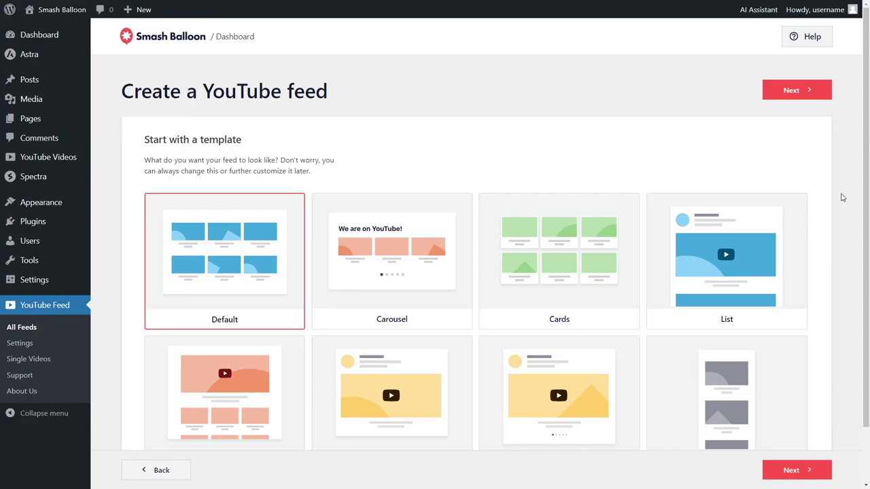
Create the channel feed from the Cards template.
{"action": "scroll", "coordinate": [841, 198], "scroll_direction": "down", "scroll_amount": 2}
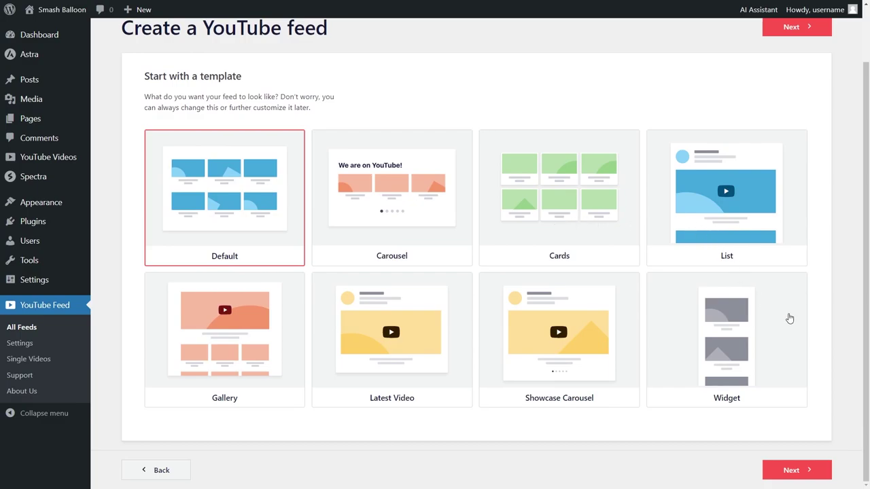
{"action": "left_click", "coordinate": [588, 239]}
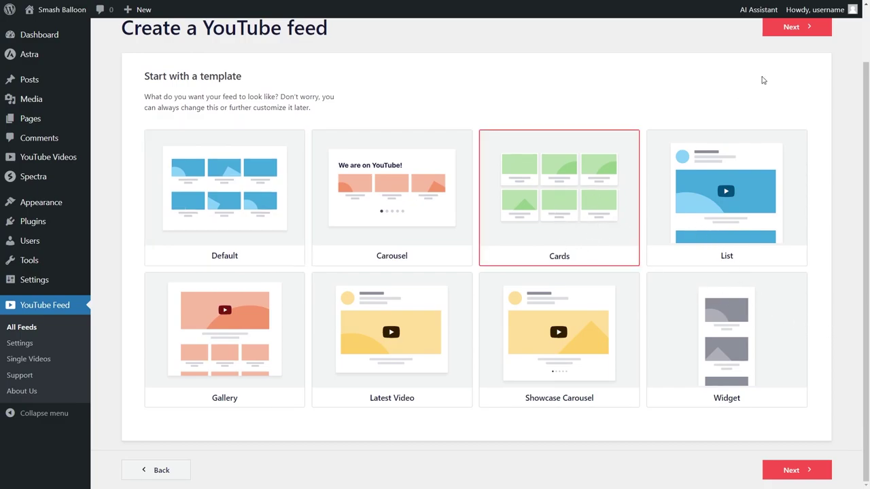
{"action": "left_click", "coordinate": [790, 32]}
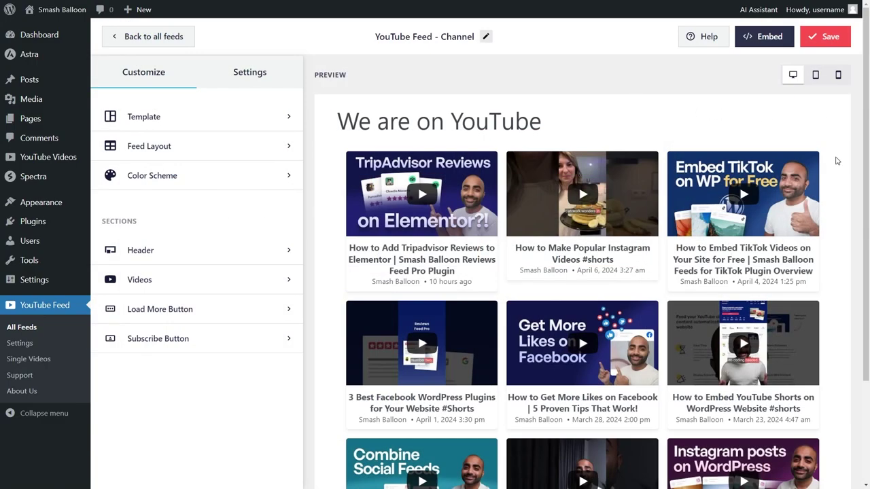
Scroll through the video preview and bring up the Feed Layout settings.
{"action": "scroll", "coordinate": [836, 159], "scroll_direction": "down", "scroll_amount": 2}
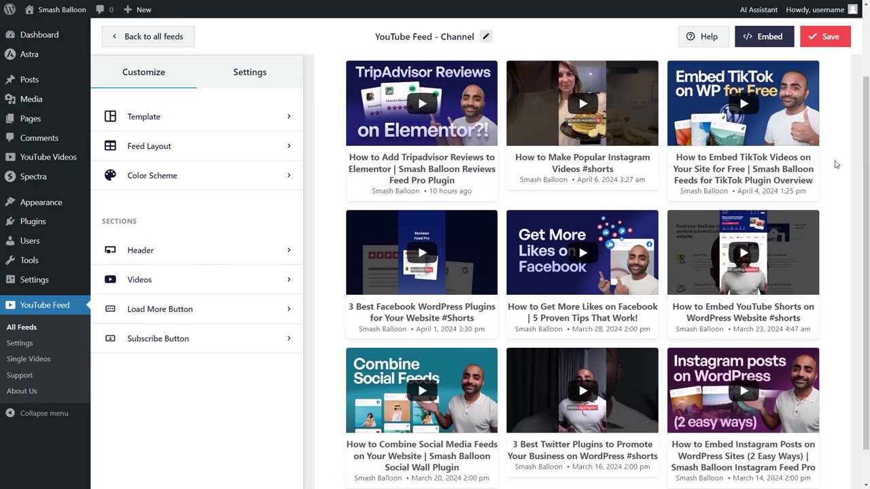
{"action": "scroll", "coordinate": [839, 170], "scroll_direction": "down", "scroll_amount": 1}
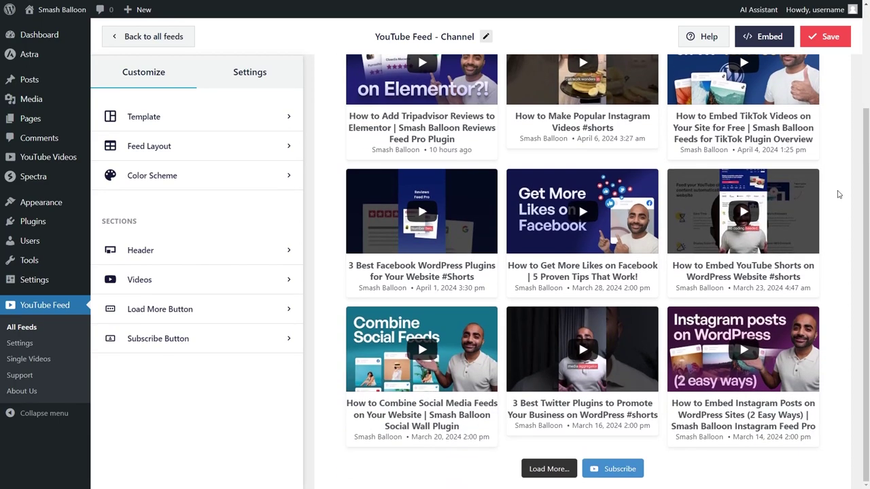
{"action": "scroll", "coordinate": [838, 195], "scroll_direction": "up", "scroll_amount": 3}
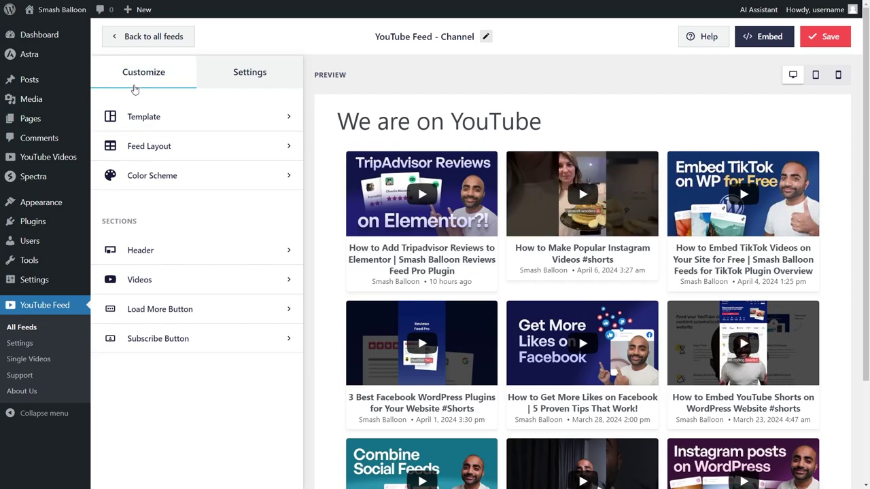
{"action": "left_click", "coordinate": [154, 147]}
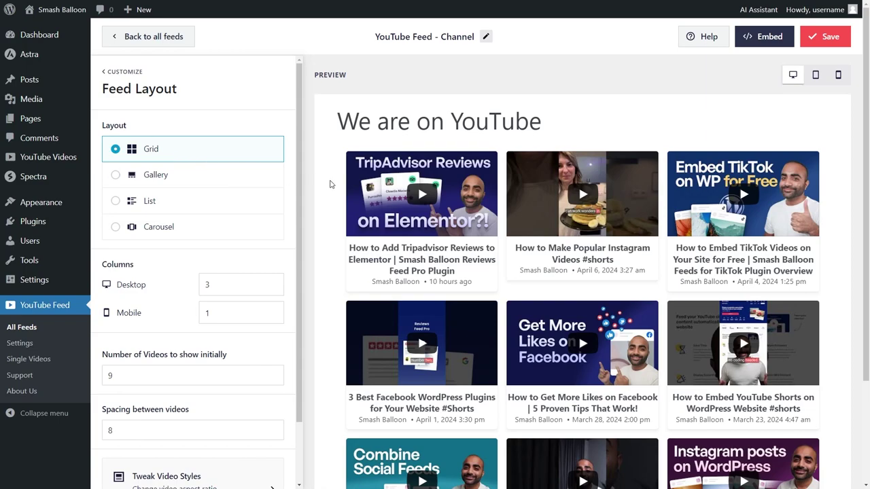
Preview the feed in the Gallery, List and Carousel layouts.
{"action": "scroll", "coordinate": [329, 188], "scroll_direction": "down", "scroll_amount": 2}
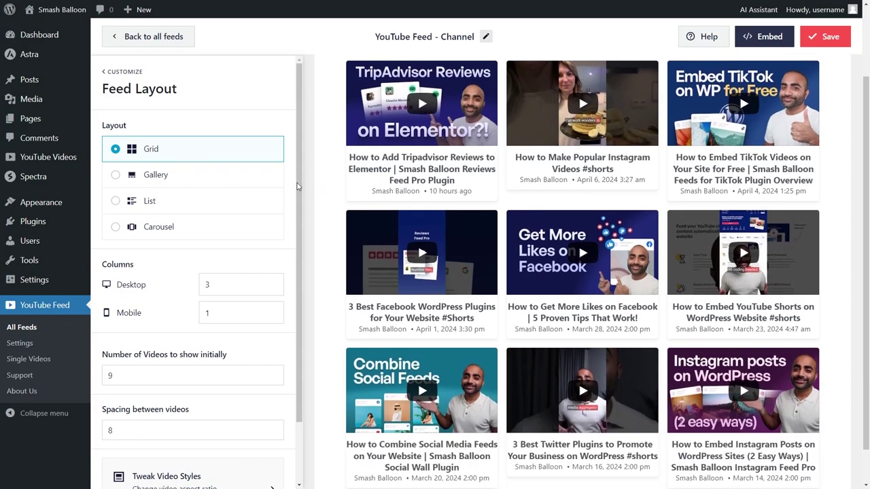
{"action": "left_click", "coordinate": [240, 178]}
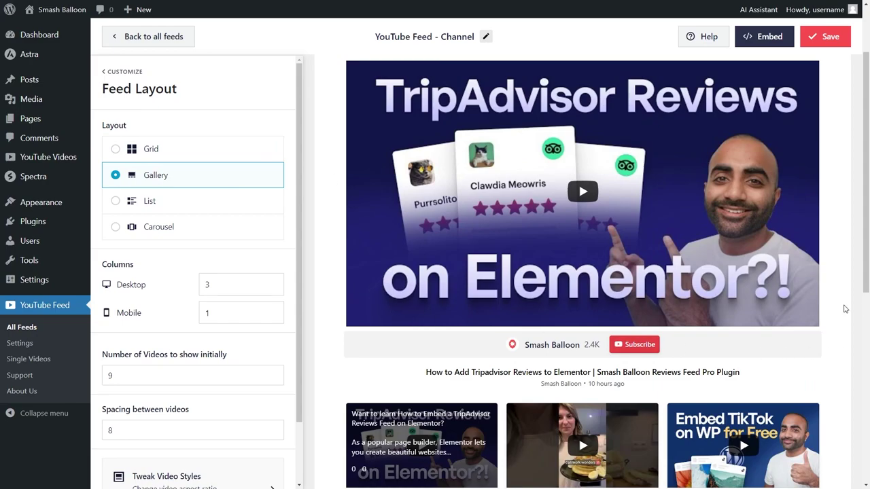
{"action": "scroll", "coordinate": [846, 309], "scroll_direction": "down", "scroll_amount": 5}
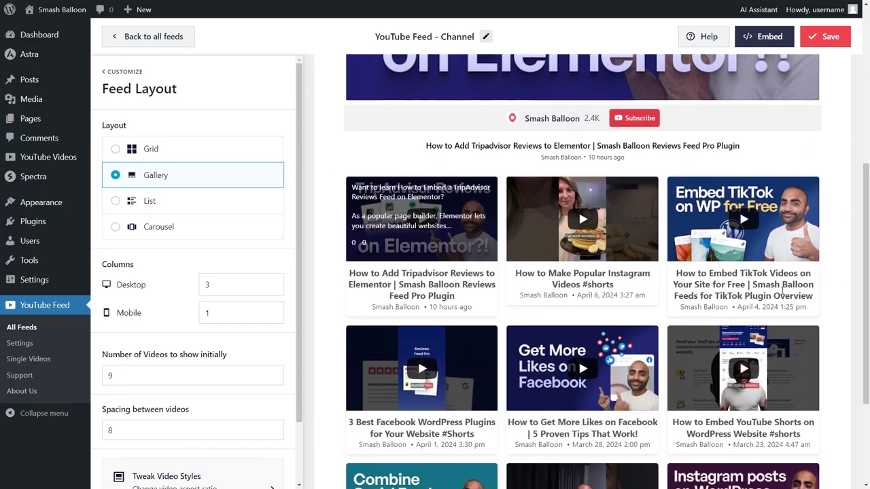
{"action": "left_click", "coordinate": [215, 197]}
{"action": "scroll", "coordinate": [333, 180], "scroll_direction": "down", "scroll_amount": 10}
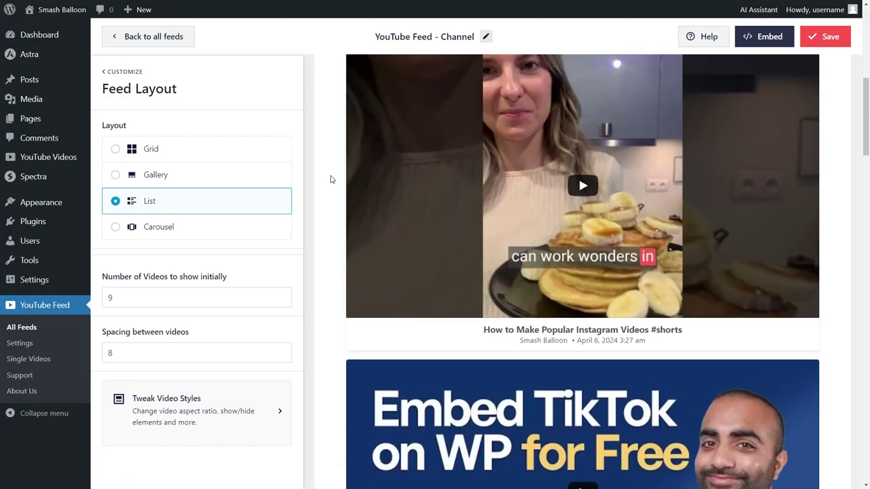
{"action": "scroll", "coordinate": [332, 179], "scroll_direction": "down", "scroll_amount": 3}
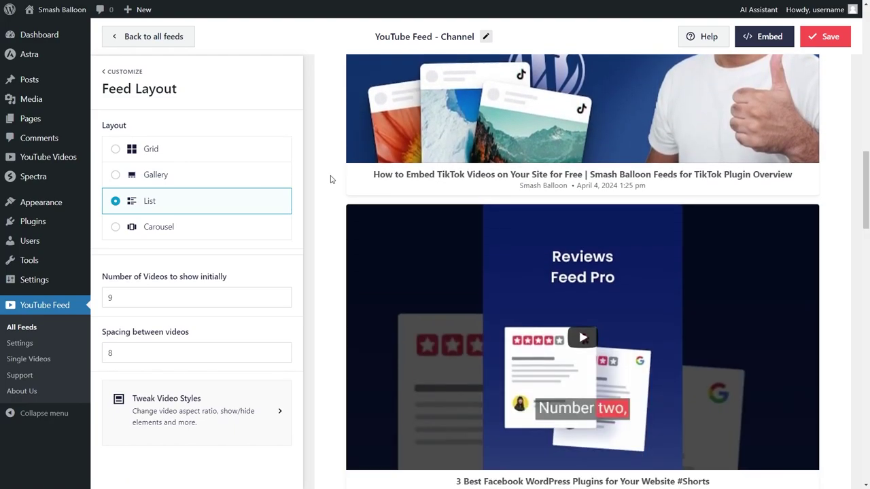
{"action": "left_click", "coordinate": [221, 228]}
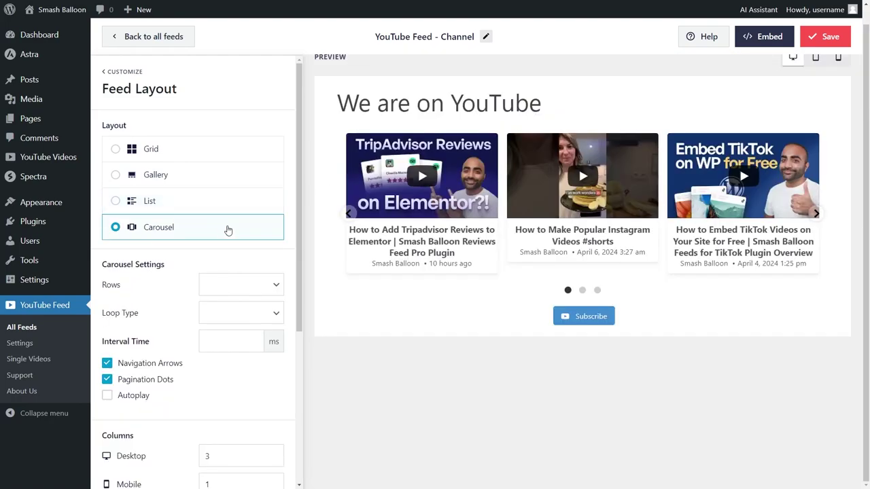
Page through the carousel preview, then settle on the Grid layout.
{"action": "left_click", "coordinate": [583, 290]}
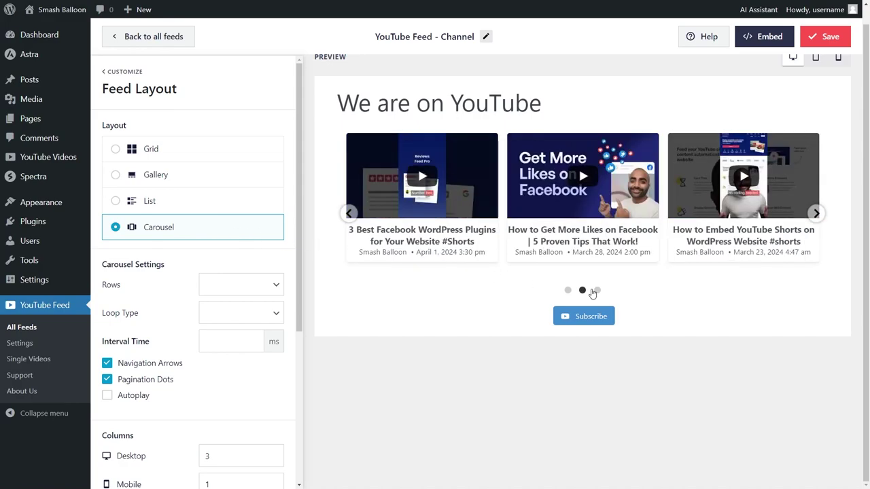
{"action": "left_click", "coordinate": [598, 290]}
{"action": "left_click", "coordinate": [567, 290]}
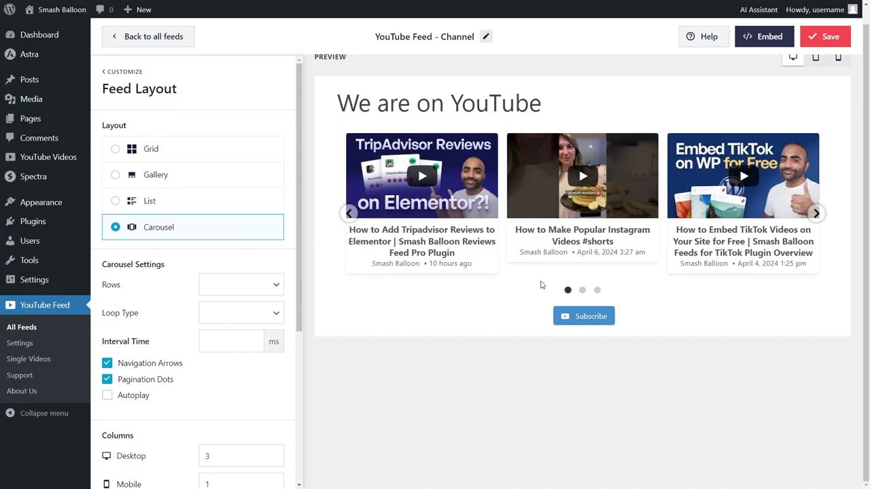
{"action": "left_click", "coordinate": [224, 150]}
{"action": "scroll", "coordinate": [197, 212], "scroll_direction": "down", "scroll_amount": 2}
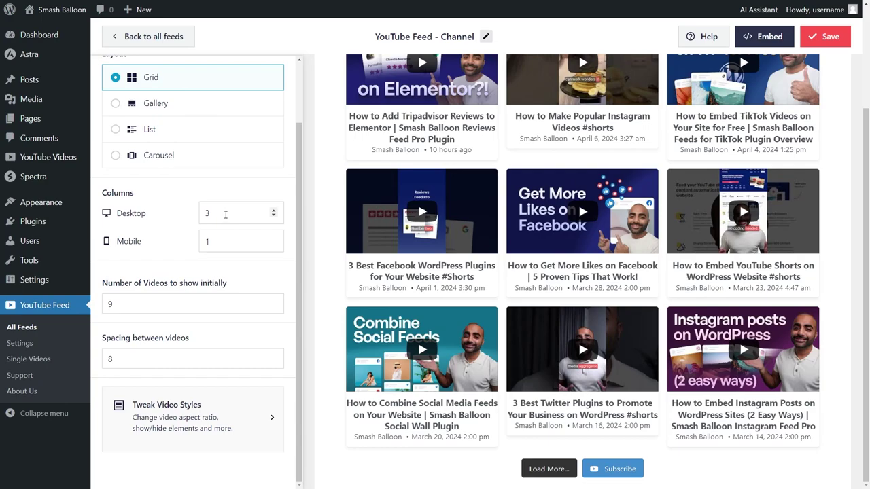
Try 2 desktop columns, then set desktop columns back to 3.
{"action": "double_click", "coordinate": [225, 216]}
{"action": "type", "text": "2"}
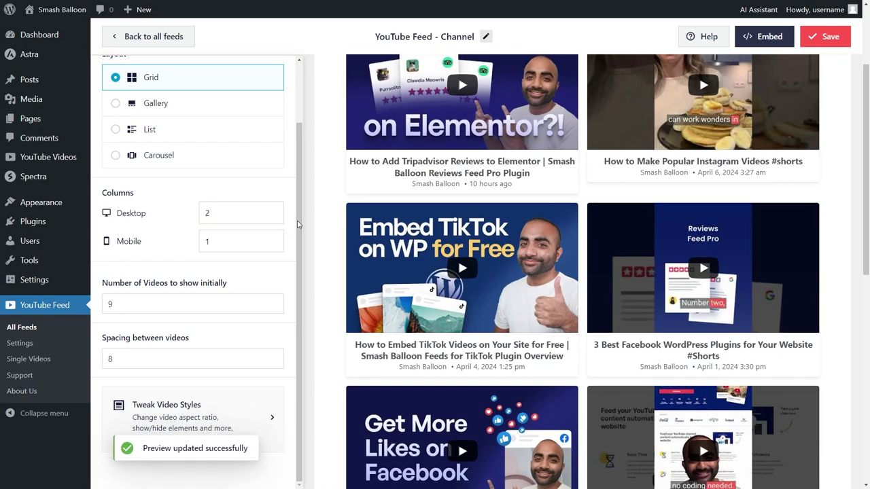
{"action": "scroll", "coordinate": [320, 225], "scroll_direction": "up", "scroll_amount": 2}
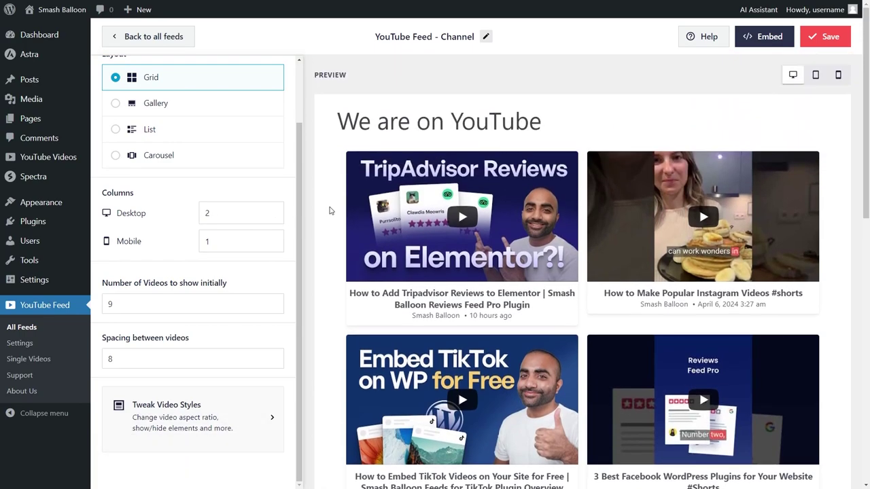
{"action": "left_click", "coordinate": [275, 210]}
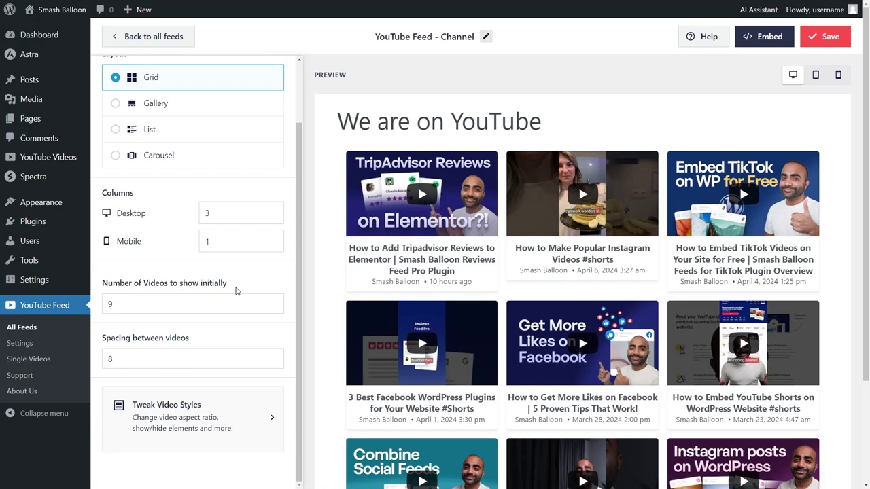
Set the initial number of videos to 4, then back to 9, and save.
{"action": "scroll", "coordinate": [323, 279], "scroll_direction": "down", "scroll_amount": 2}
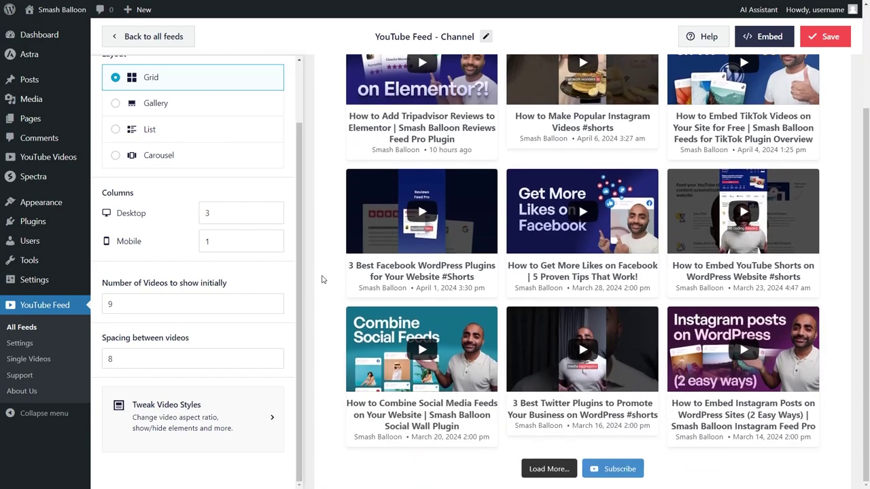
{"action": "double_click", "coordinate": [212, 295]}
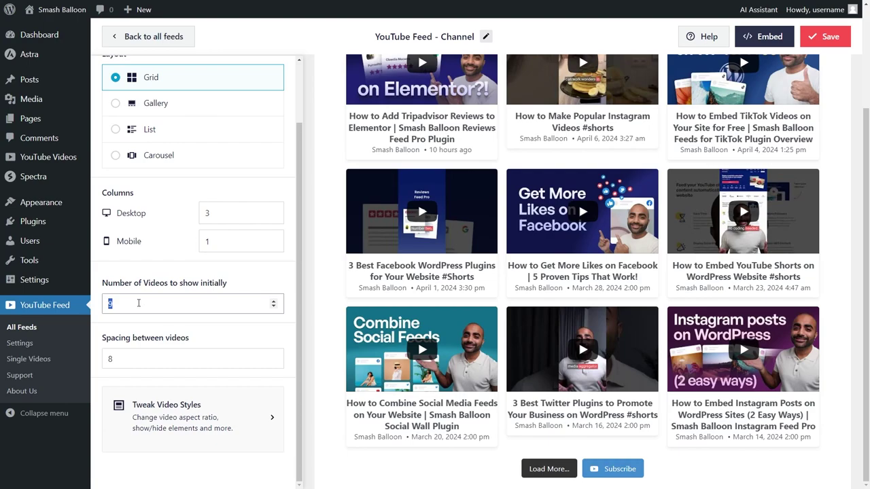
{"action": "type", "text": "4"}
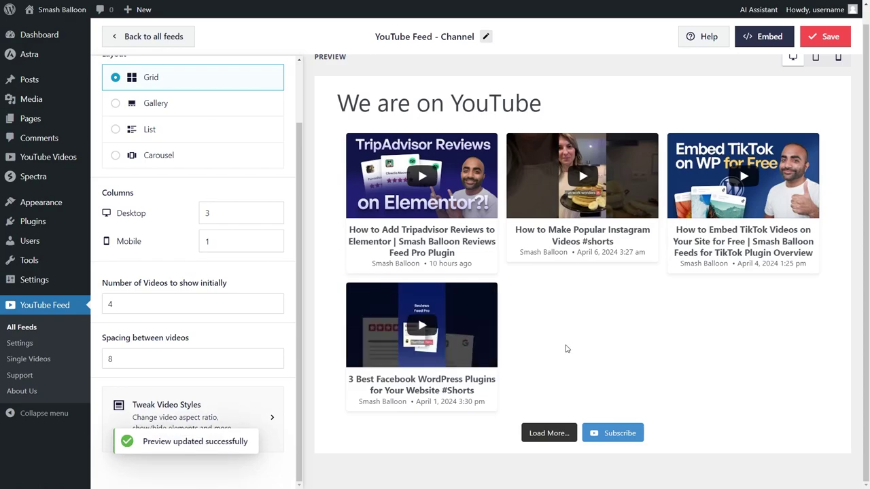
{"action": "double_click", "coordinate": [108, 304]}
{"action": "type", "text": "9"}
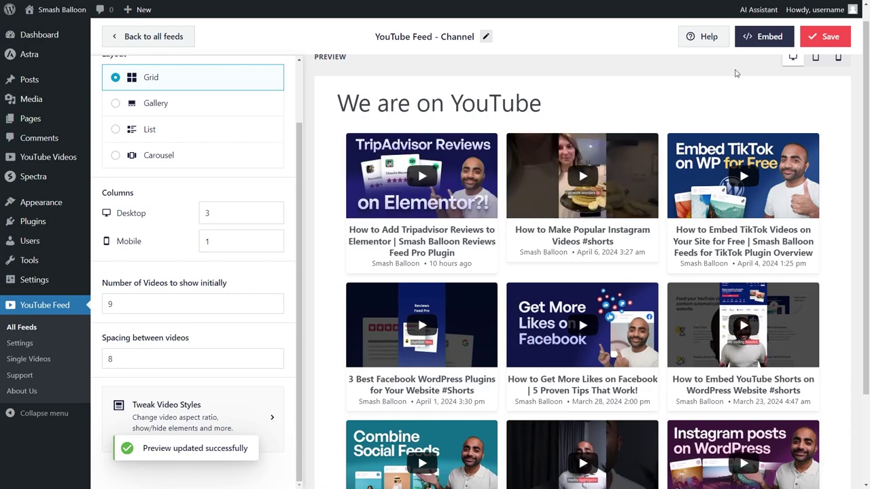
{"action": "left_click", "coordinate": [815, 39]}
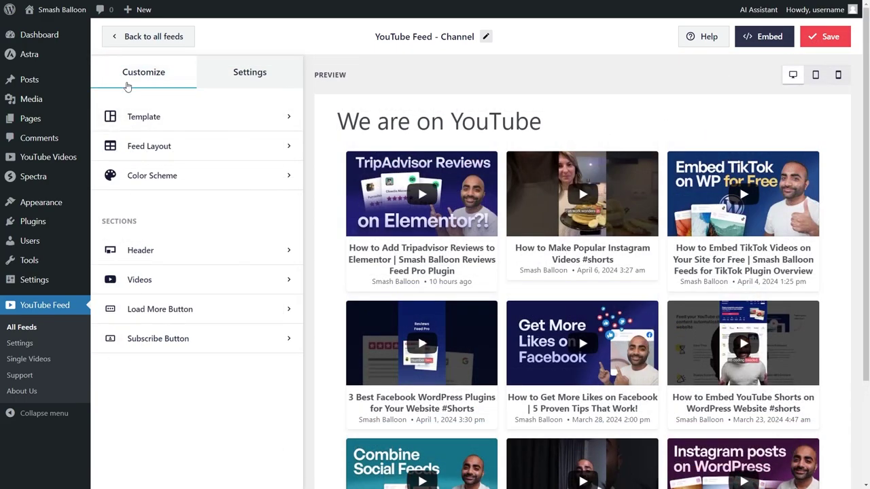
Try the Light, Dark and Custom colour schemes on the feed.
{"action": "left_click", "coordinate": [156, 174]}
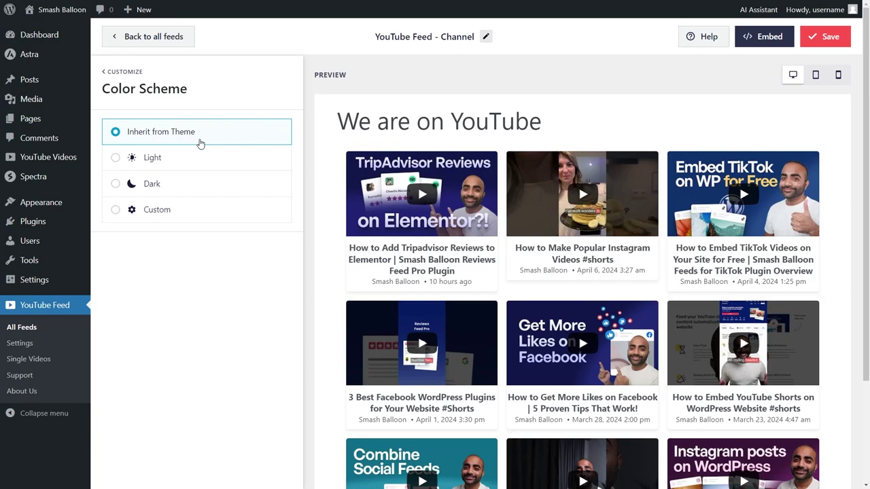
{"action": "left_click", "coordinate": [176, 163]}
{"action": "left_click", "coordinate": [173, 193]}
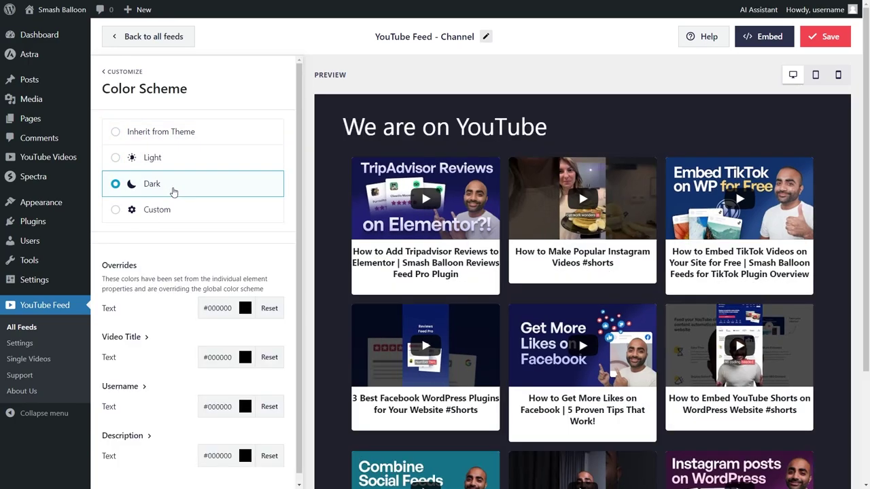
{"action": "left_click", "coordinate": [204, 211]}
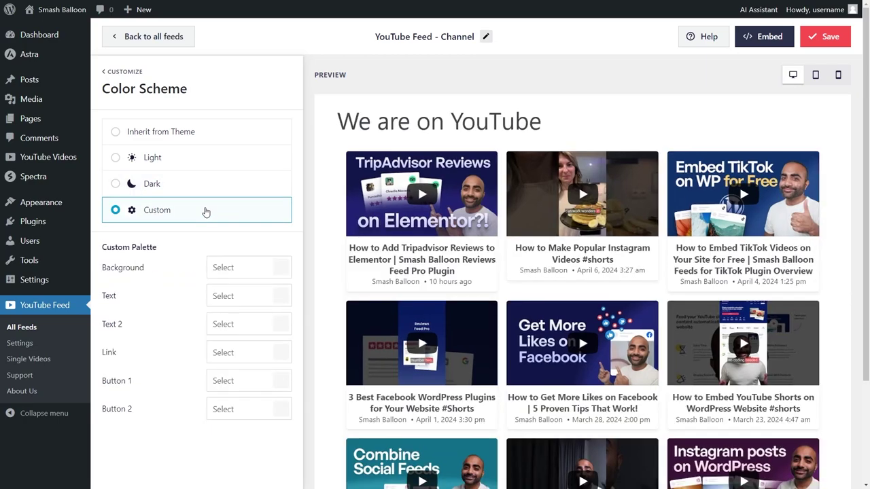
Try red, yellow and green backgrounds, then revert to Inherit from Theme and save.
{"action": "left_click", "coordinate": [280, 272]}
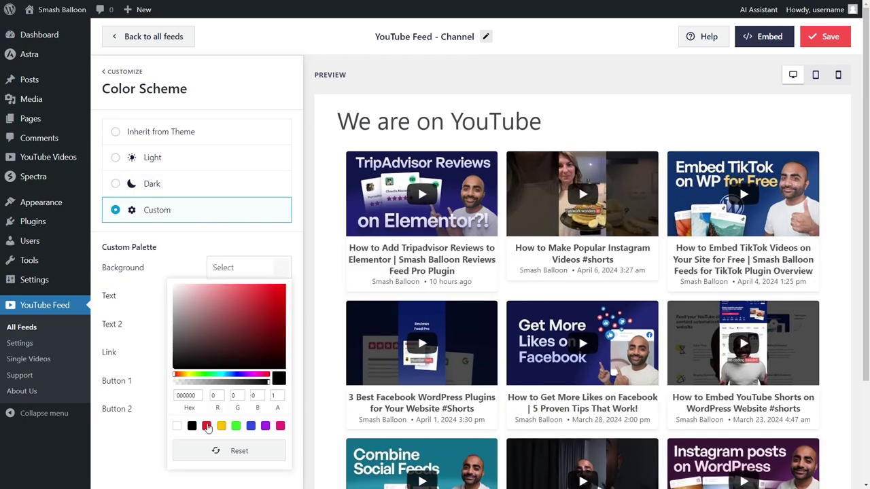
{"action": "left_click", "coordinate": [206, 426]}
{"action": "left_click", "coordinate": [221, 426]}
{"action": "left_click", "coordinate": [236, 427]}
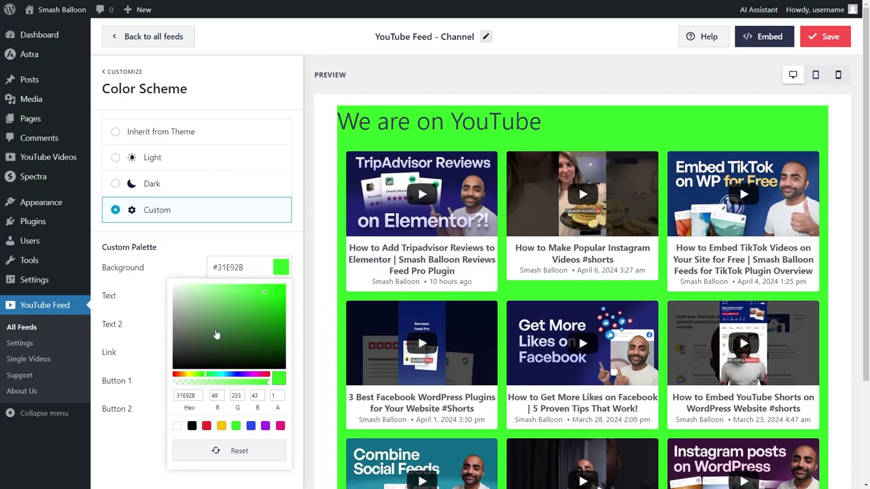
{"action": "left_click", "coordinate": [204, 131]}
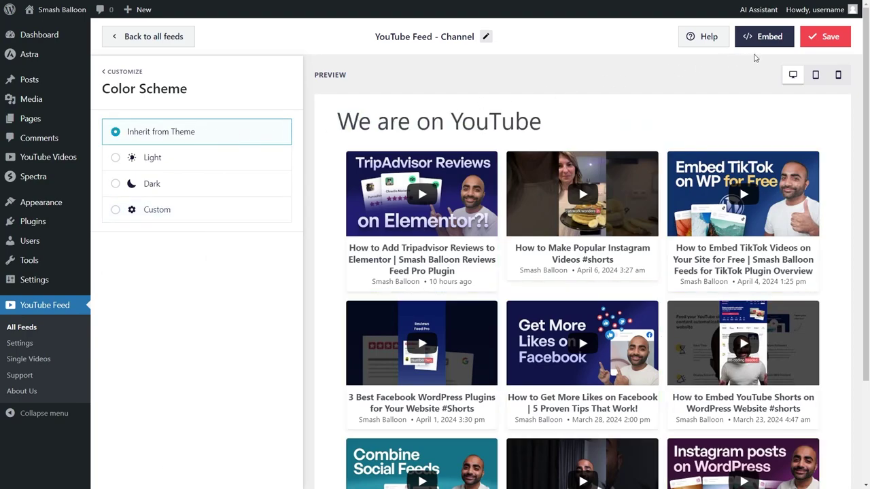
{"action": "left_click", "coordinate": [825, 37]}
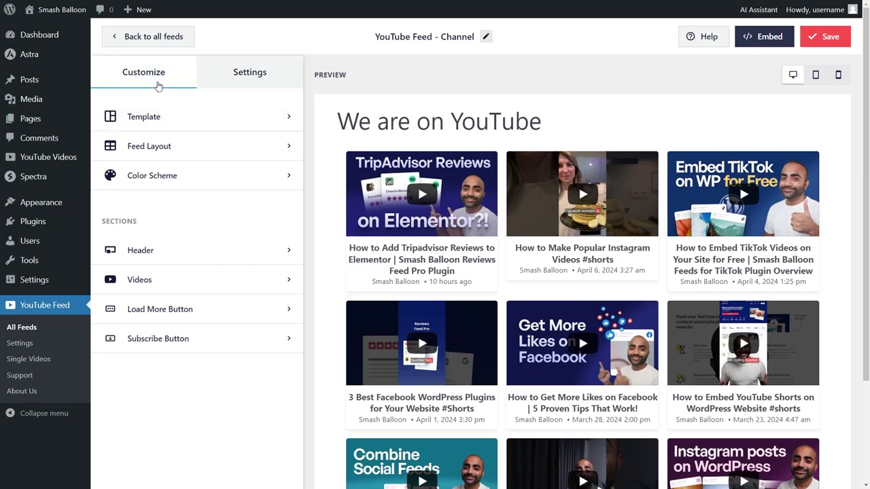
Use the Standard channel header style, toggle the header off and back on, and save.
{"action": "left_click", "coordinate": [165, 251]}
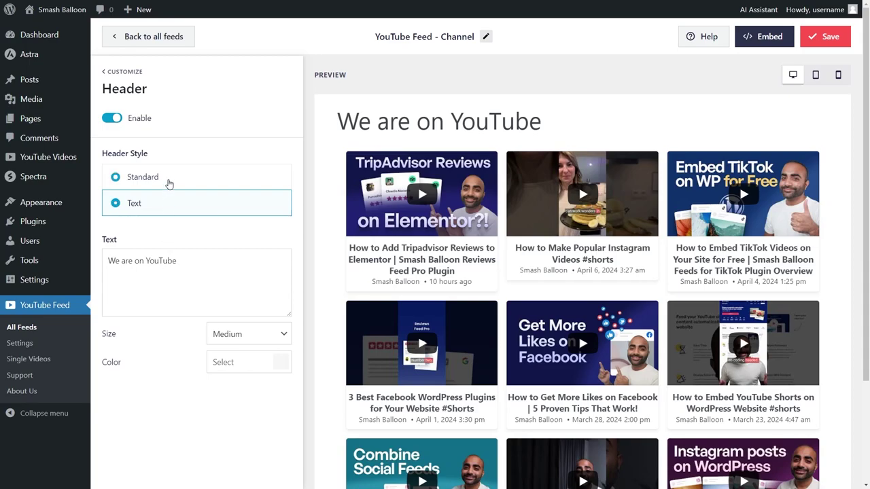
{"action": "left_click", "coordinate": [169, 182]}
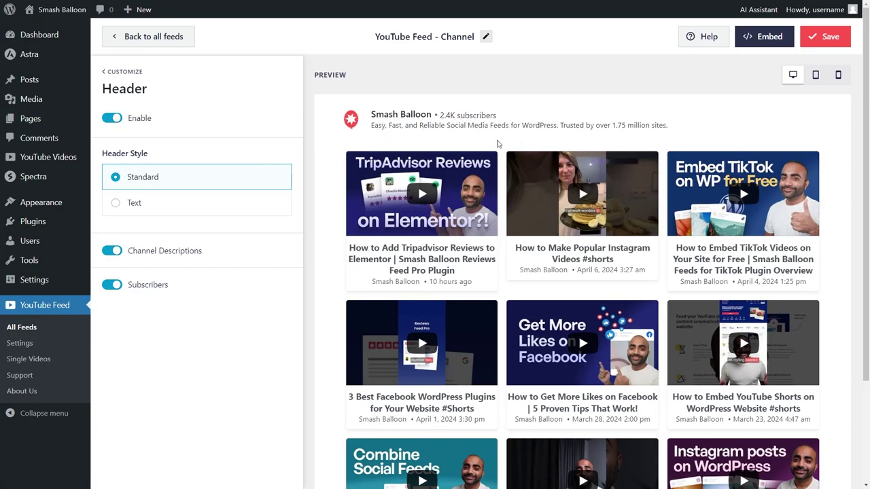
{"action": "left_click", "coordinate": [112, 119]}
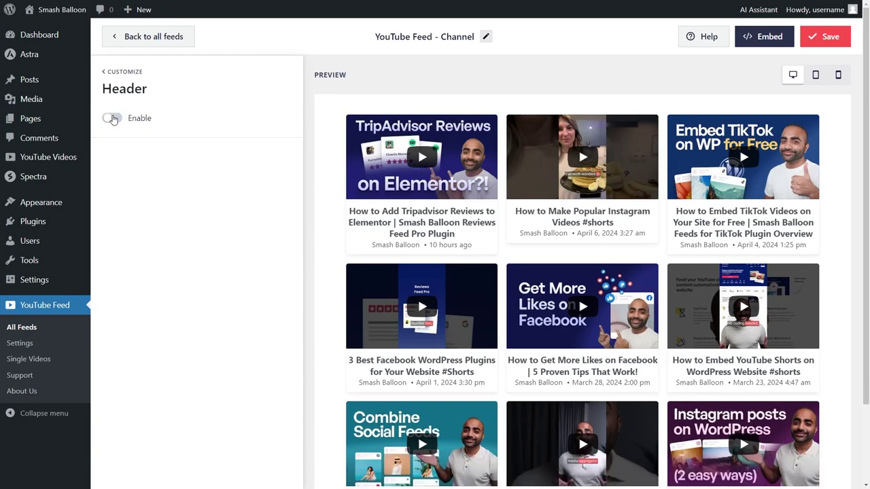
{"action": "left_click", "coordinate": [113, 118]}
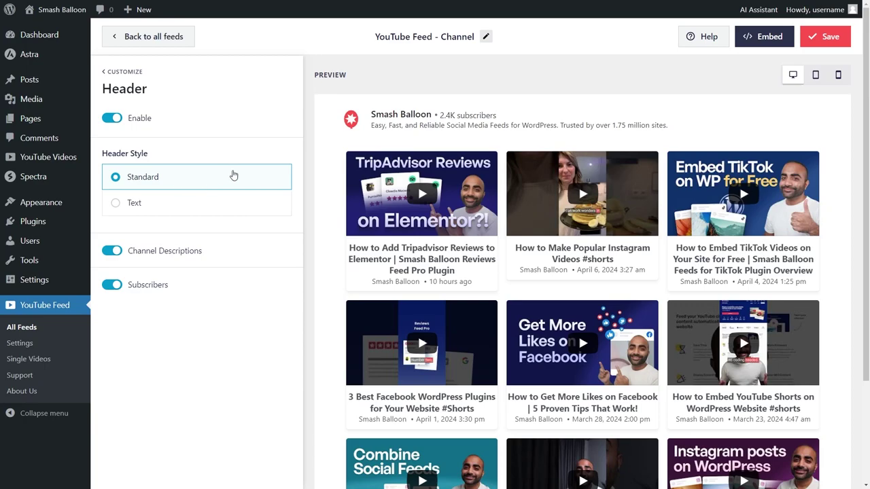
{"action": "left_click", "coordinate": [826, 41]}
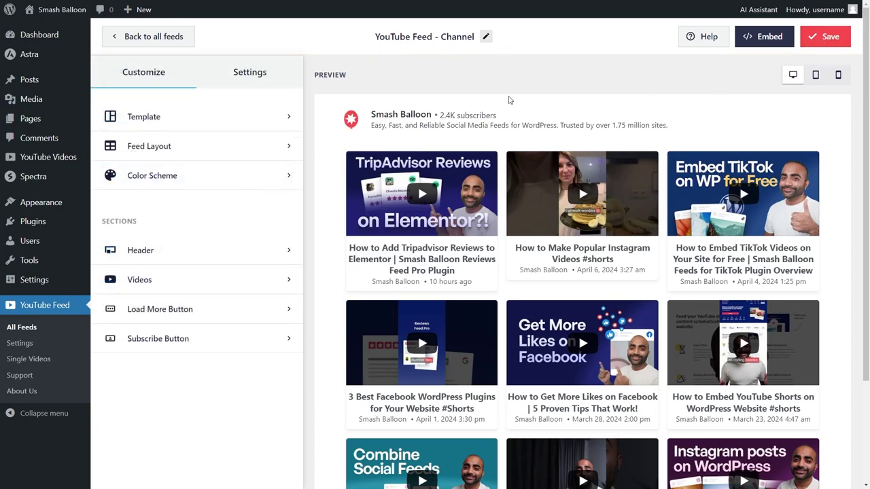
Add #shorts to Blocked Words or Hashtags under Filters and Moderation and save the feed.
{"action": "left_click", "coordinate": [271, 77]}
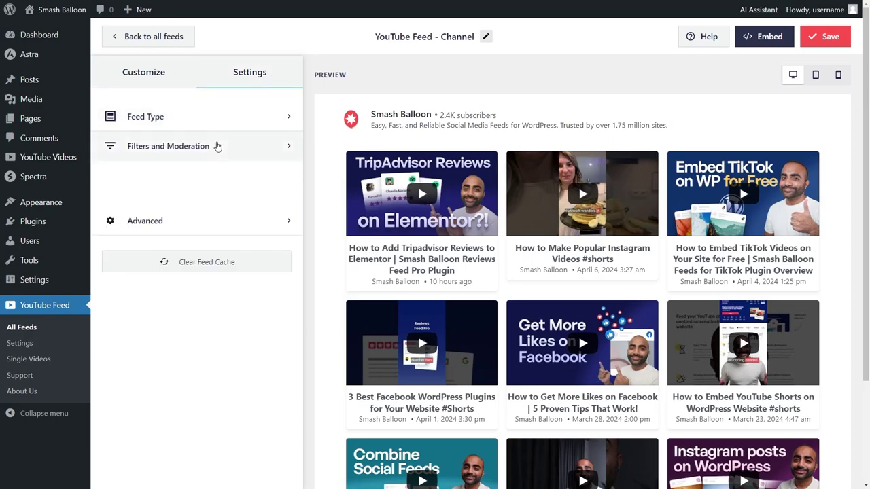
{"action": "left_click", "coordinate": [218, 146]}
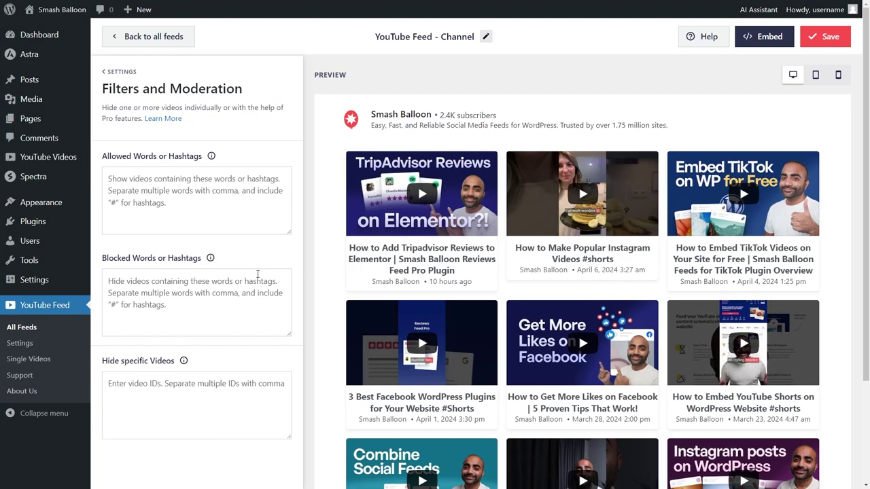
{"action": "left_click", "coordinate": [213, 281]}
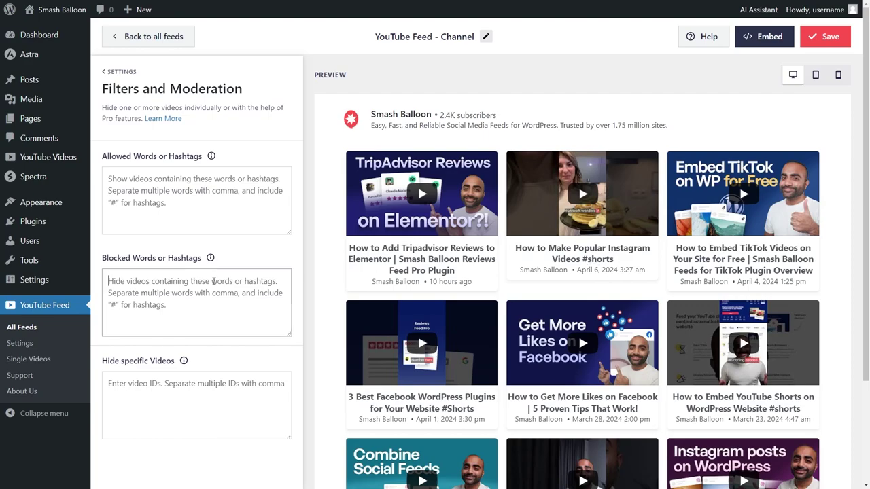
{"action": "type", "text": "#shorts"}
{"action": "left_click", "coordinate": [259, 259]}
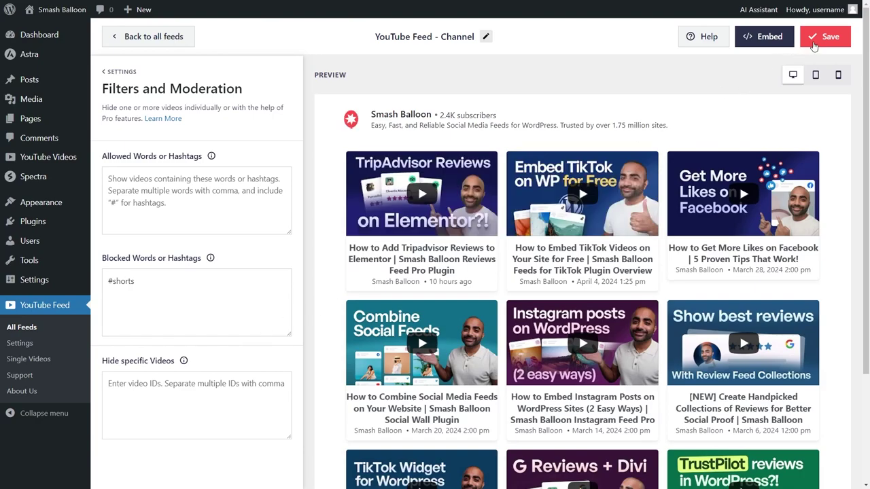
{"action": "left_click", "coordinate": [824, 41]}
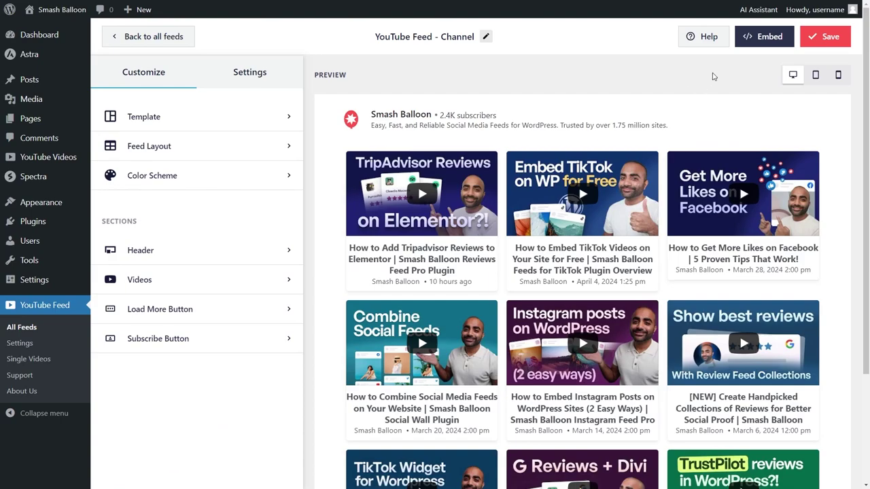
Copy the feed shortcode from Embed and add the feed to the YouTube page.
{"action": "left_click", "coordinate": [760, 37]}
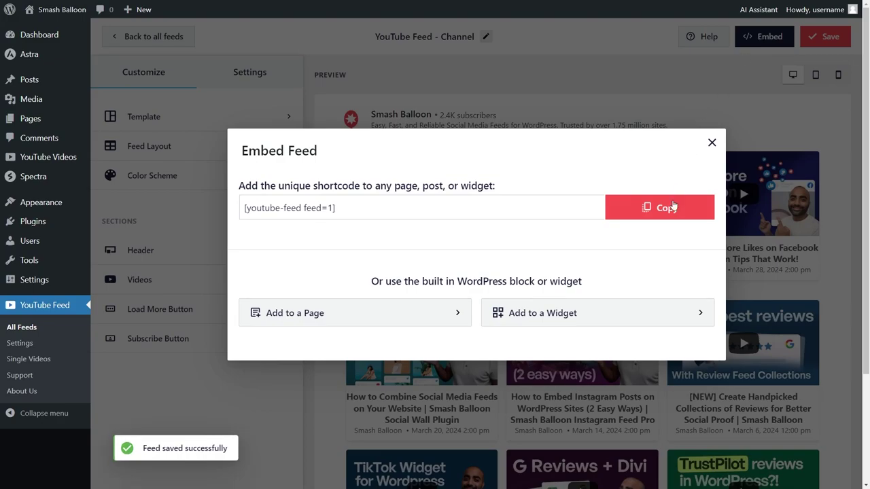
{"action": "left_click", "coordinate": [658, 207]}
{"action": "left_click", "coordinate": [379, 320]}
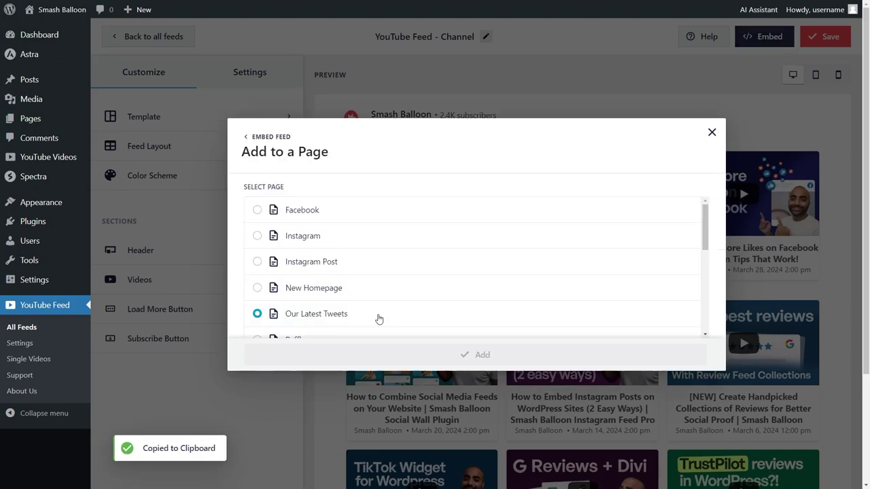
{"action": "scroll", "coordinate": [376, 315], "scroll_direction": "down", "scroll_amount": 5}
{"action": "left_click", "coordinate": [358, 277]}
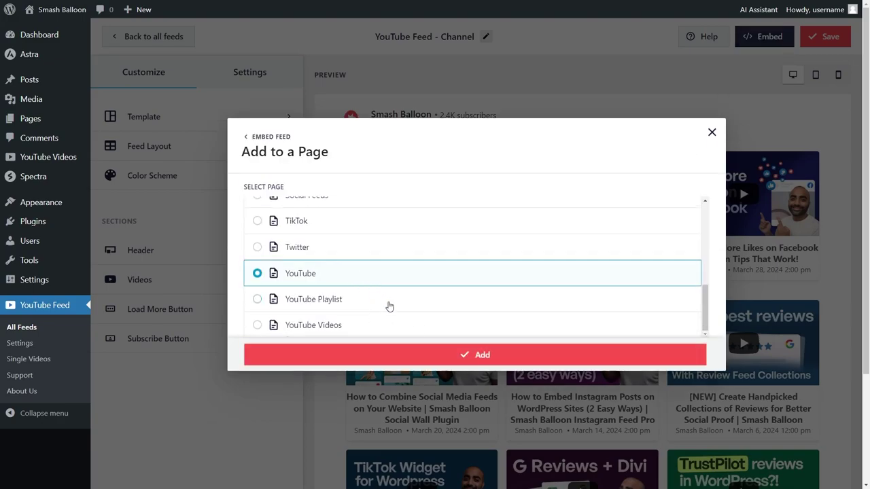
{"action": "left_click", "coordinate": [467, 354]}
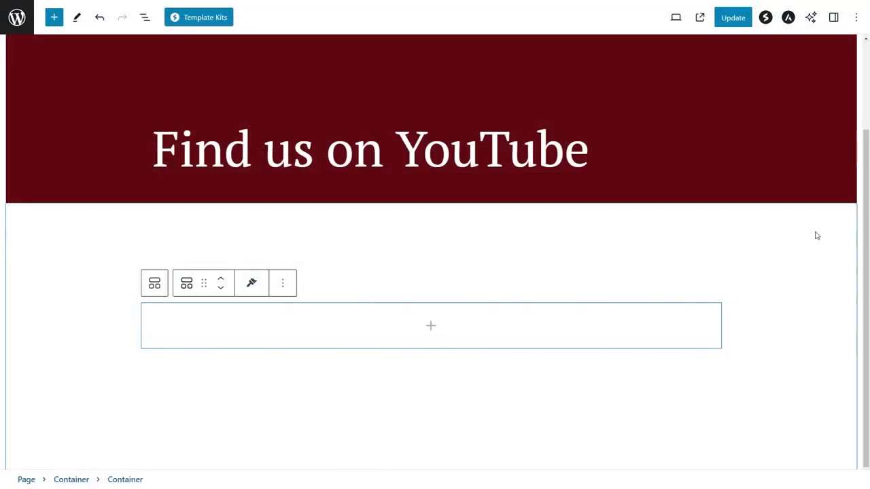
Insert a Feeds for YouTube block into the container below Find us on YouTube, then update the page.
{"action": "left_click", "coordinate": [431, 328]}
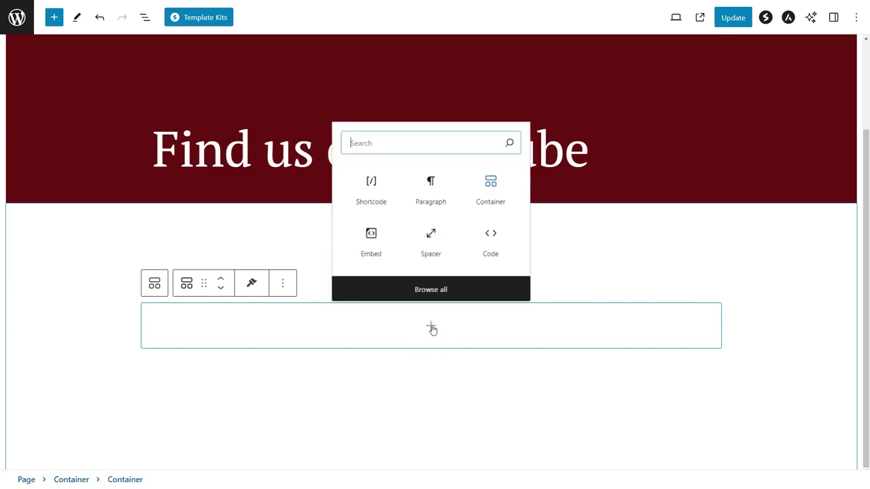
{"action": "left_click", "coordinate": [374, 200]}
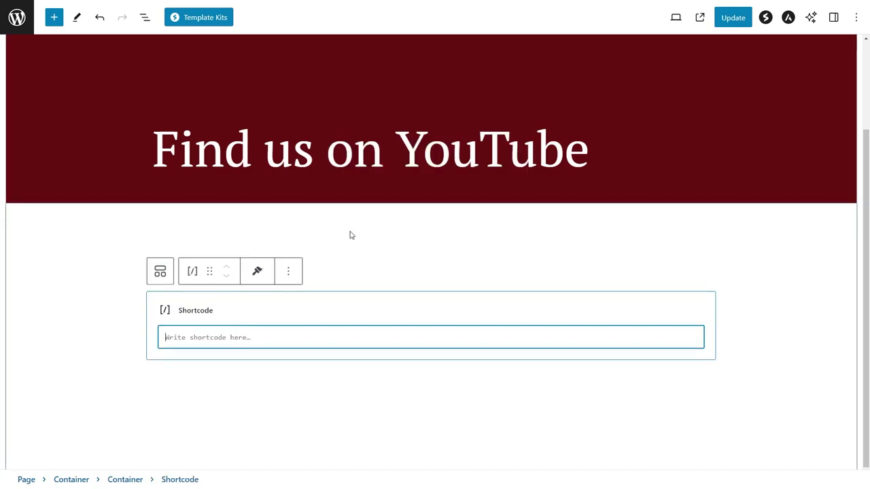
{"action": "key", "text": "ctrl+v"}
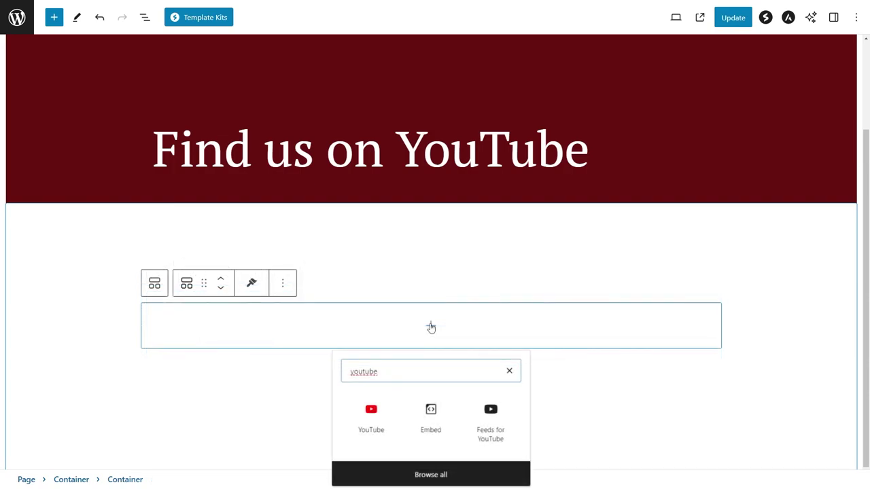
{"action": "left_click", "coordinate": [491, 423]}
{"action": "left_click", "coordinate": [746, 324]}
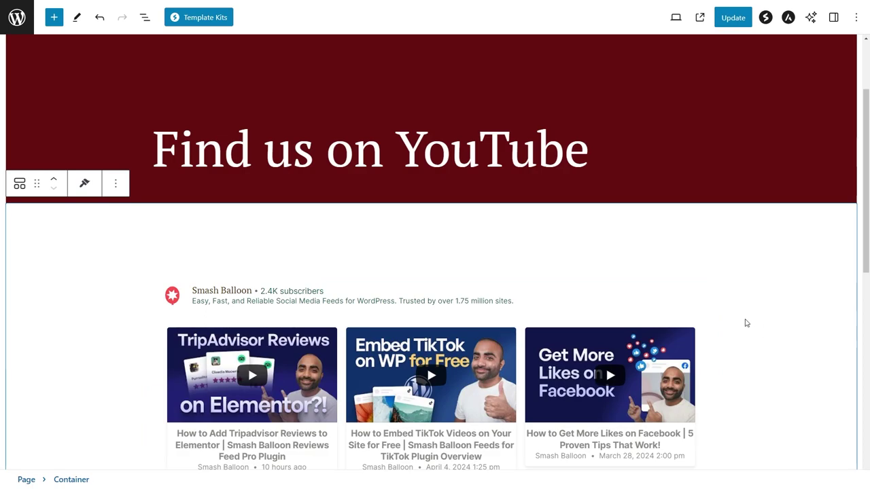
{"action": "scroll", "coordinate": [746, 324], "scroll_direction": "down", "scroll_amount": 3}
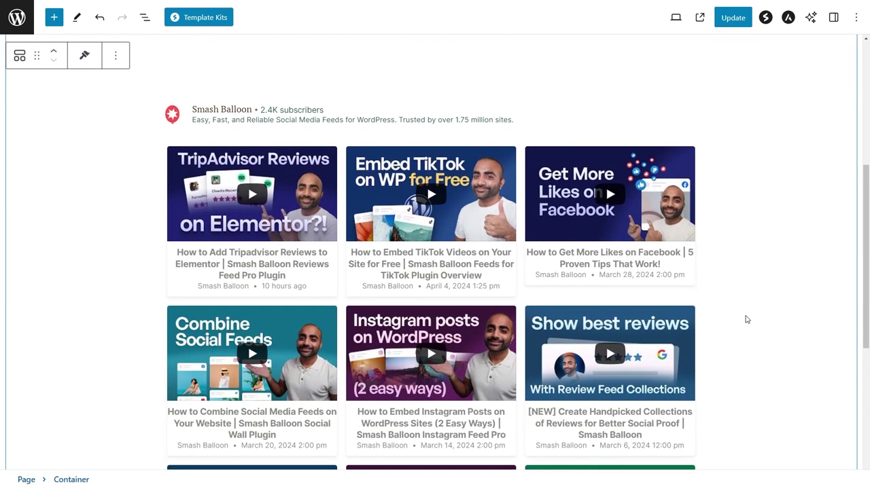
{"action": "scroll", "coordinate": [746, 317], "scroll_direction": "down", "scroll_amount": 2}
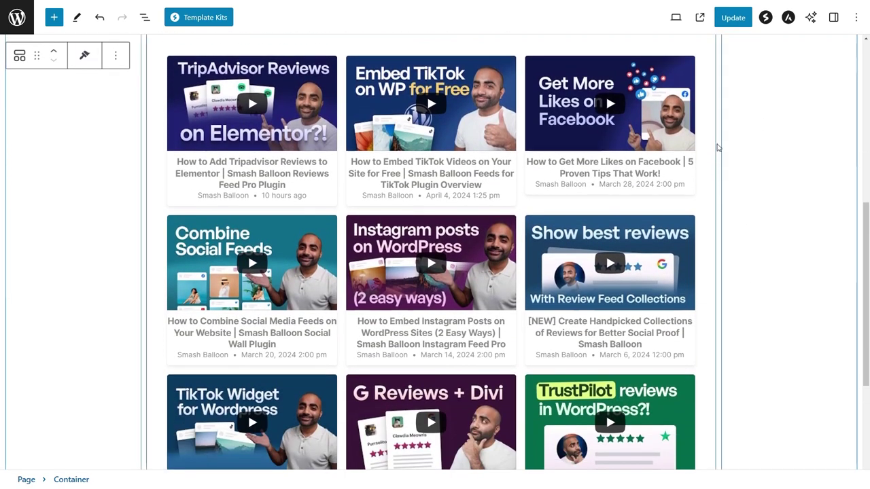
{"action": "left_click", "coordinate": [733, 17]}
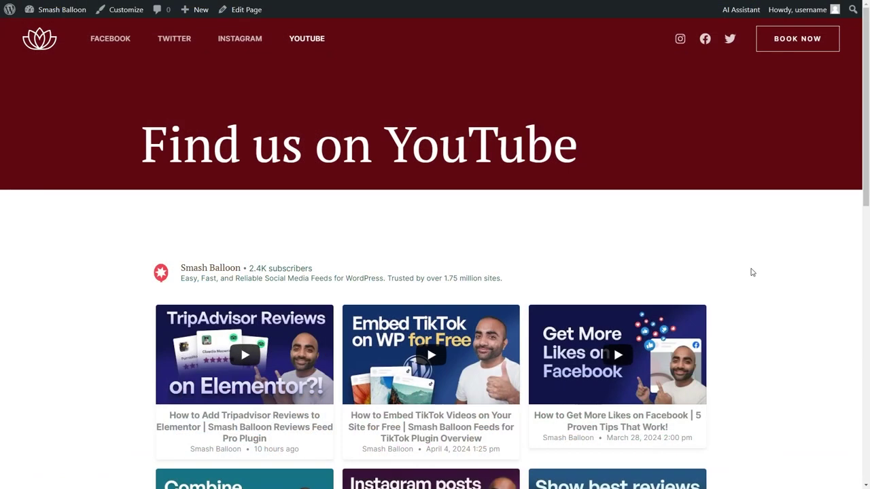
On the live page, play and then pause the Instagram posts video in the lightbox.
{"action": "scroll", "coordinate": [752, 272], "scroll_direction": "down", "scroll_amount": 3}
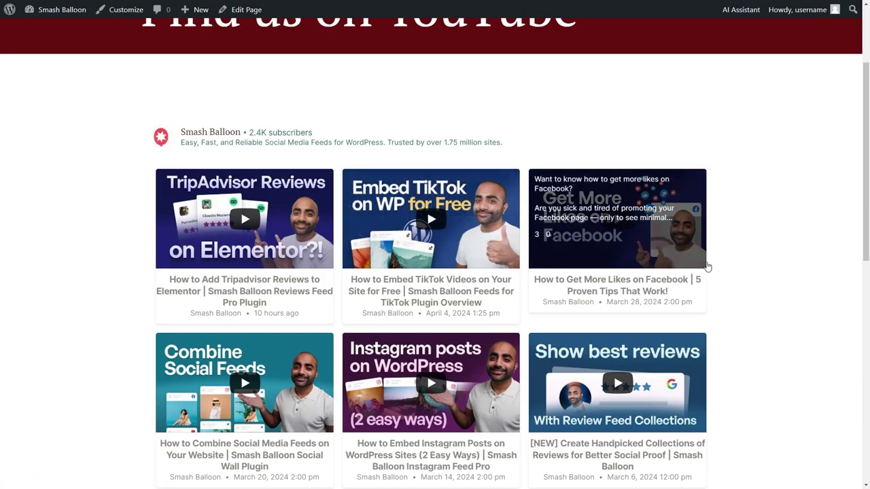
{"action": "scroll", "coordinate": [731, 280], "scroll_direction": "down", "scroll_amount": 1}
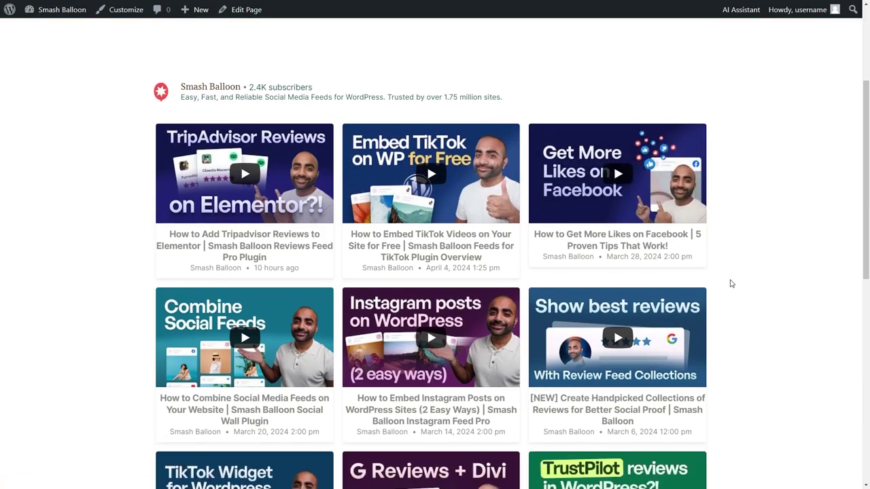
{"action": "scroll", "coordinate": [732, 283], "scroll_direction": "down", "scroll_amount": 2}
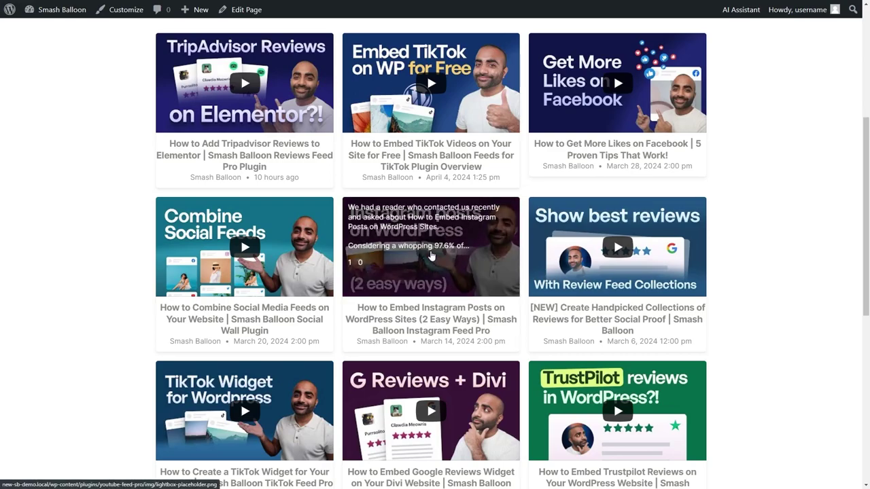
{"action": "left_click", "coordinate": [421, 255]}
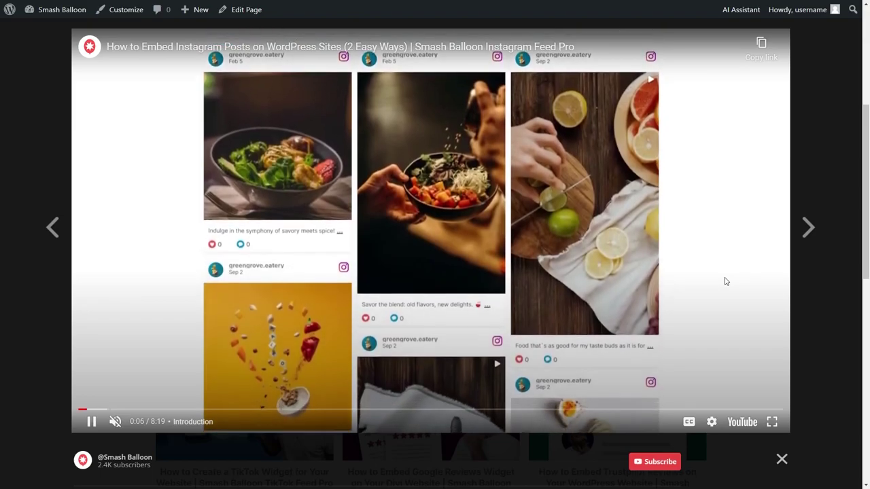
{"action": "left_click", "coordinate": [725, 281]}
Try the channel's Subscribe button, then load more videos under the feed grid.
{"action": "scroll", "coordinate": [725, 281], "scroll_direction": "down", "scroll_amount": 5}
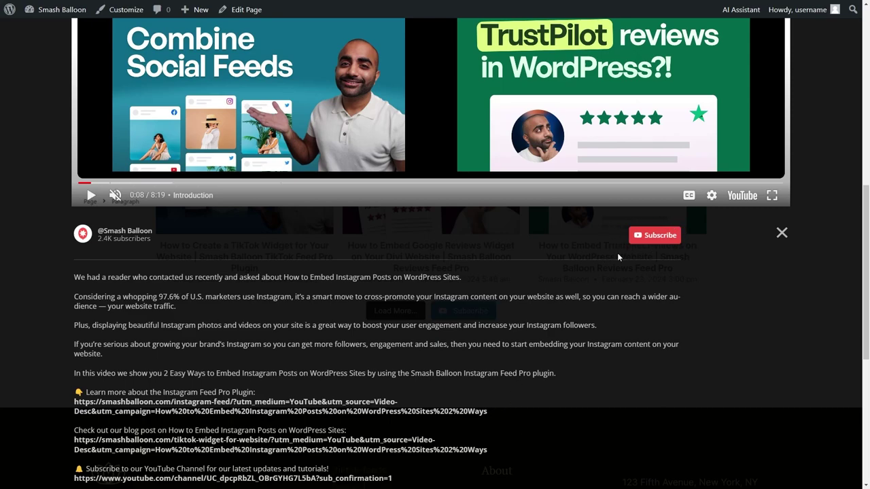
{"action": "left_click", "coordinate": [645, 236]}
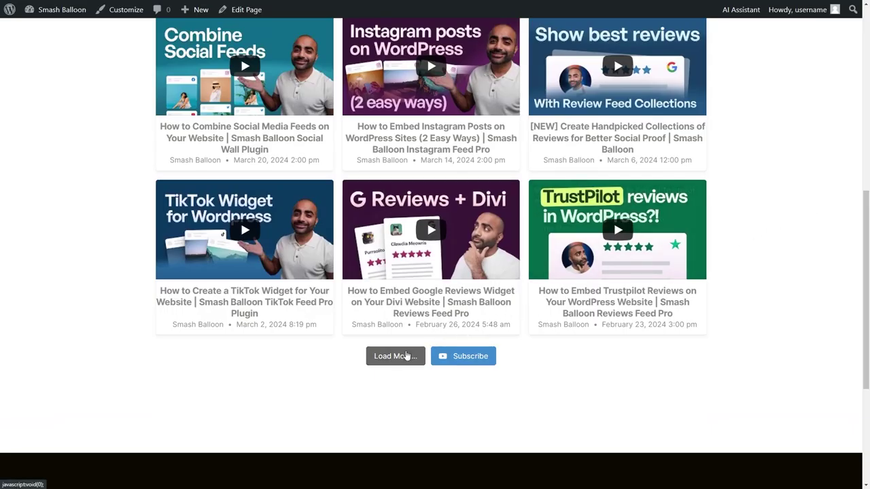
{"action": "left_click", "coordinate": [388, 358]}
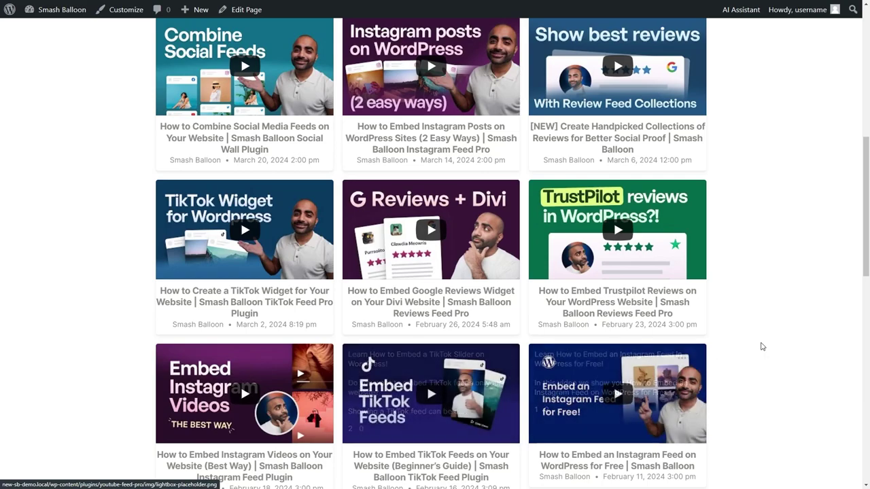
{"action": "scroll", "coordinate": [738, 341], "scroll_direction": "down", "scroll_amount": 3}
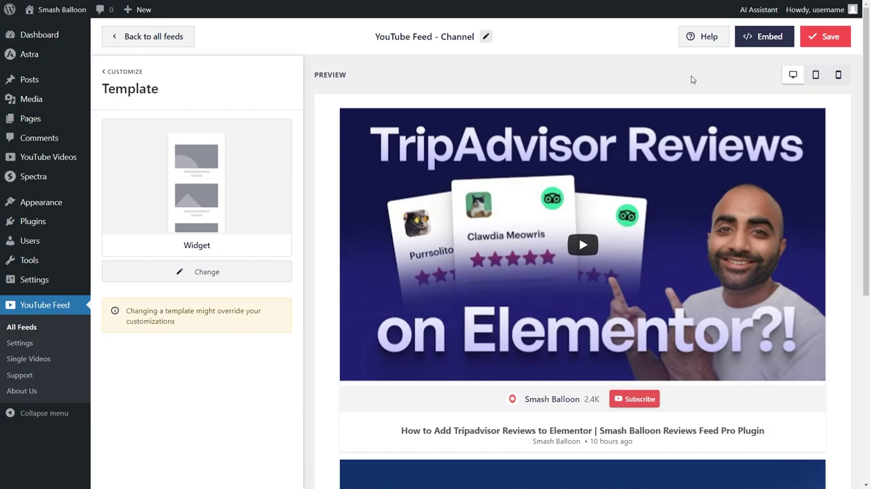
Copy the [youtube-feed feed=1] shortcode again and choose Add to a Widget.
{"action": "left_click", "coordinate": [762, 38]}
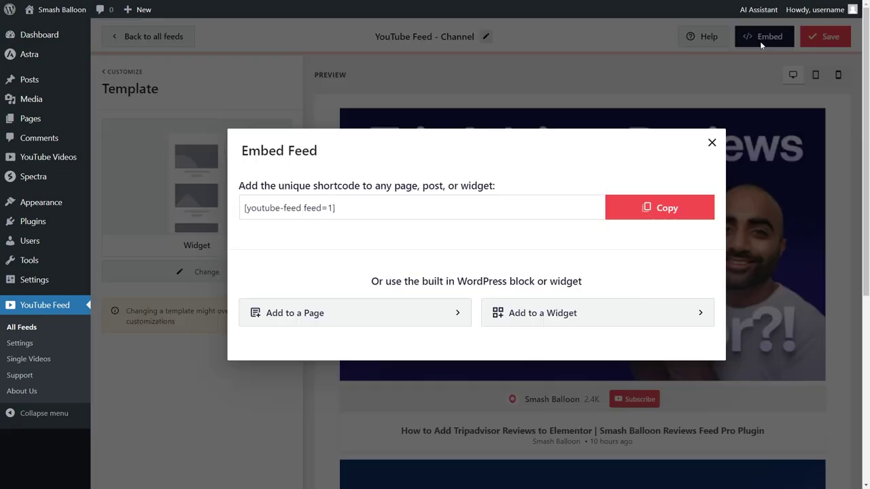
{"action": "left_click", "coordinate": [656, 209]}
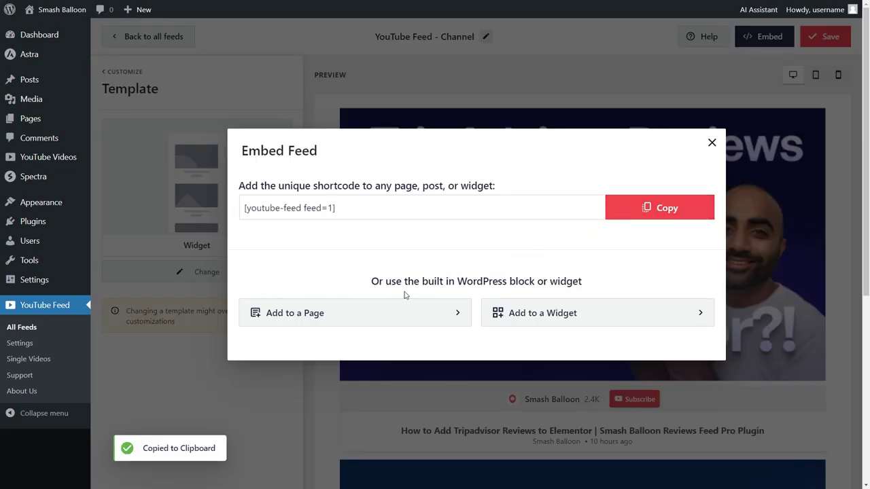
{"action": "left_click", "coordinate": [543, 322]}
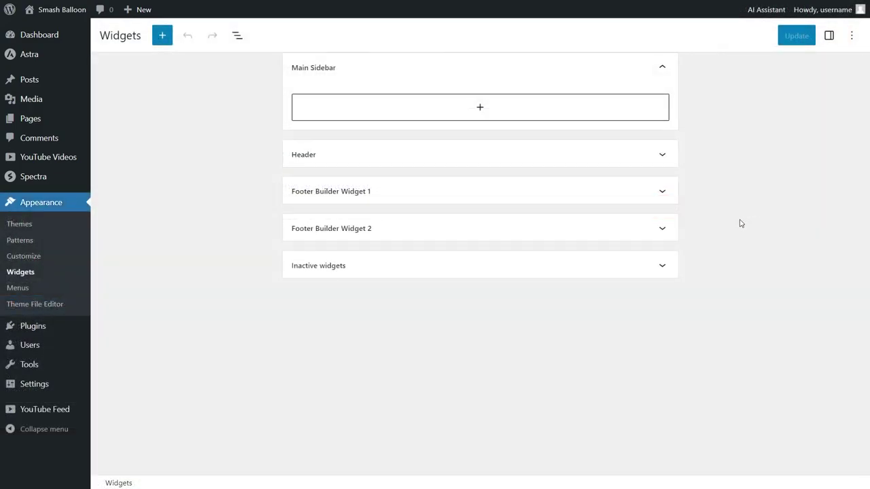
Add a Feeds for YouTube block to the Main Sidebar, replacing a discarded shortcode block, and update the widgets.
{"action": "left_click", "coordinate": [359, 84]}
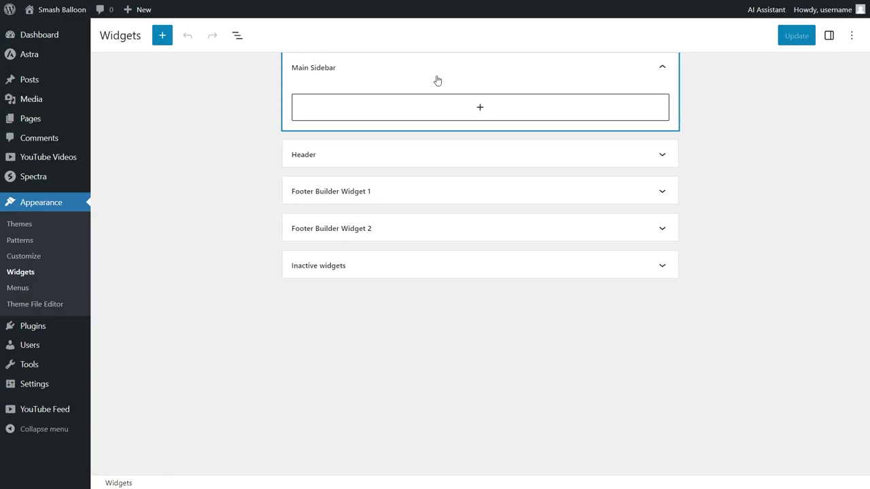
{"action": "left_click", "coordinate": [485, 108]}
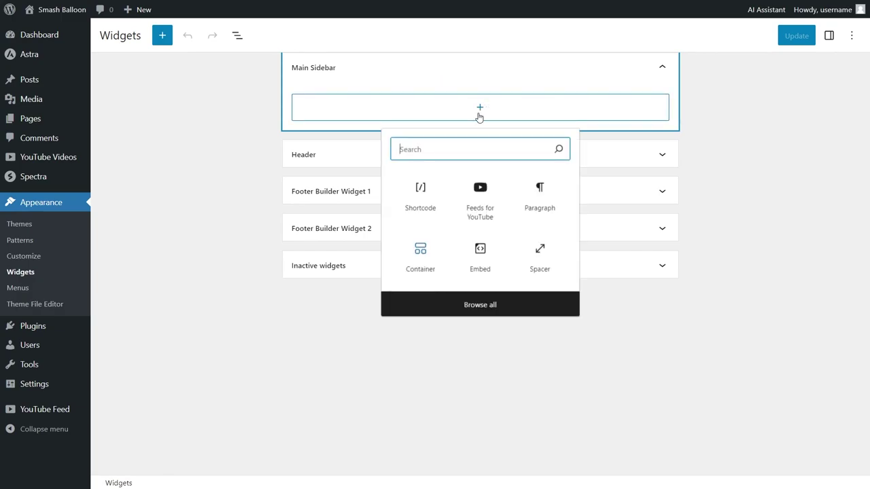
{"action": "left_click", "coordinate": [420, 186]}
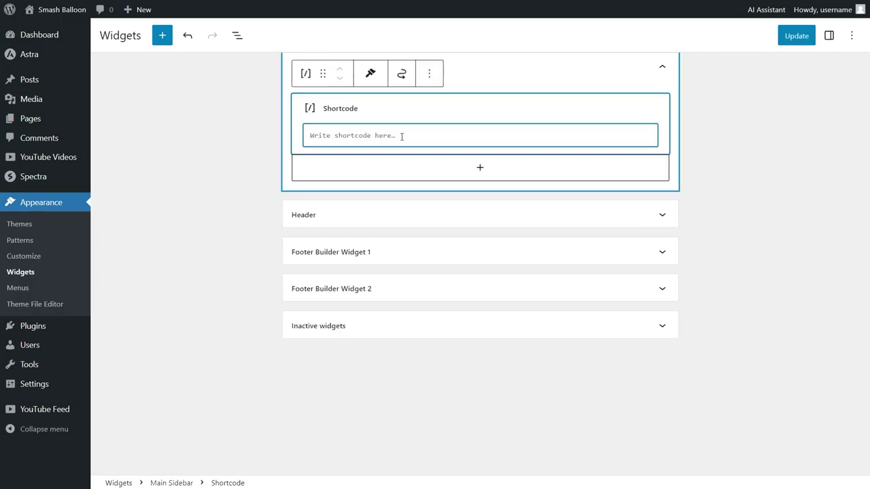
{"action": "key", "text": "ctrl+v"}
{"action": "key", "text": "ctrl+z"}
{"action": "key", "text": "ctrl+z"}
{"action": "left_click", "coordinate": [480, 109]}
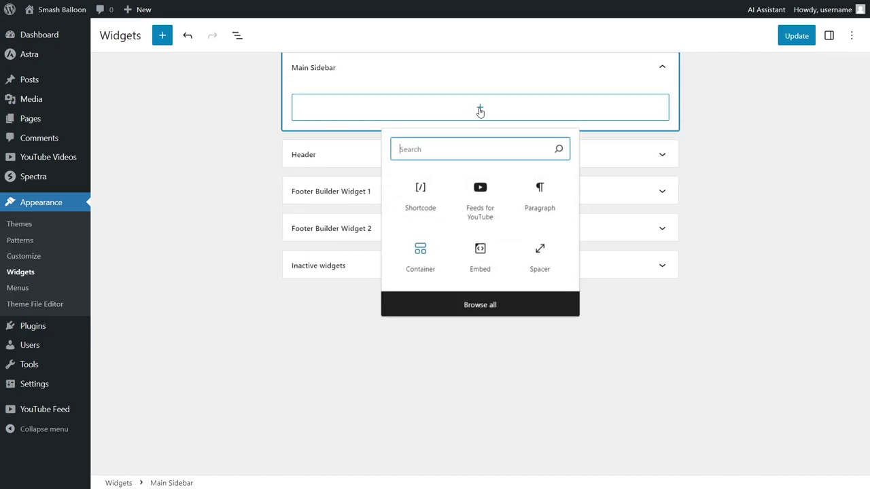
{"action": "left_click", "coordinate": [480, 194]}
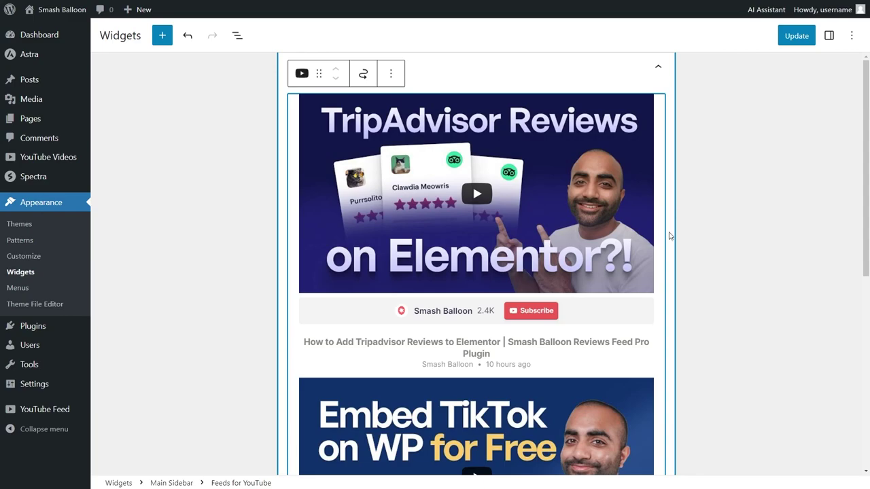
{"action": "scroll", "coordinate": [669, 298], "scroll_direction": "down", "scroll_amount": 3}
{"action": "scroll", "coordinate": [668, 300], "scroll_direction": "down", "scroll_amount": 2}
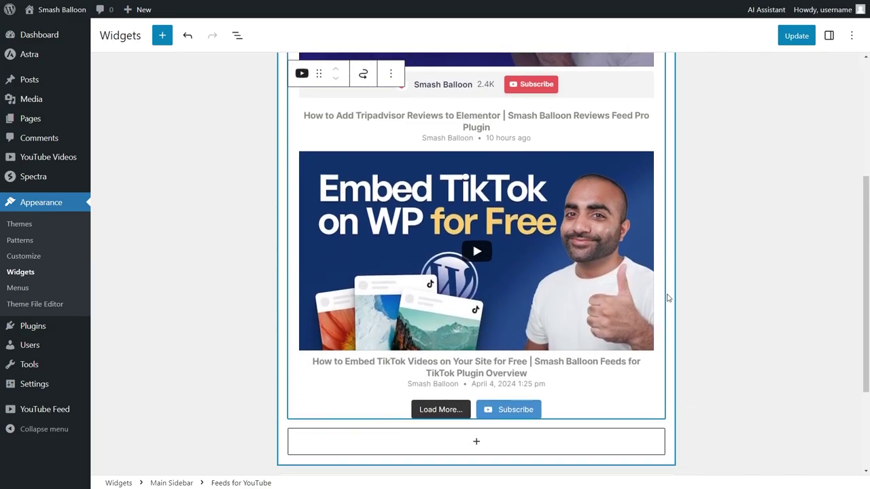
{"action": "left_click", "coordinate": [791, 38]}
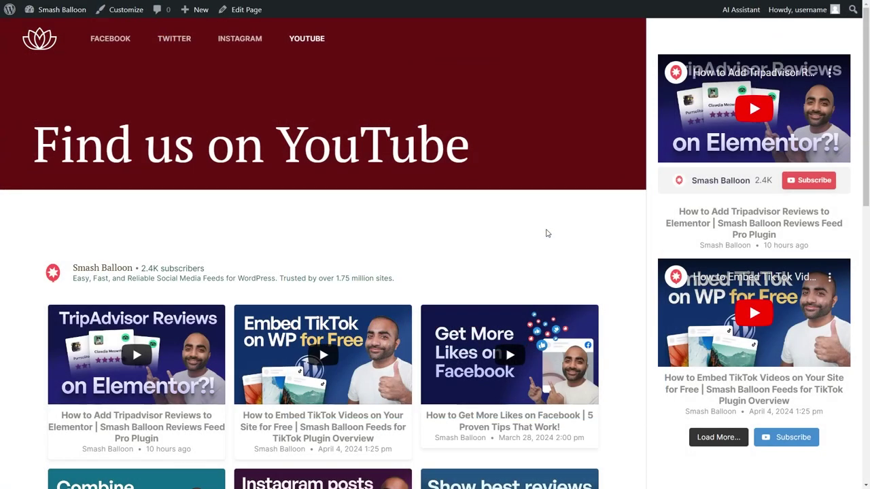
Scroll to the sidebar feed on the live YouTube page and load more videos into it.
{"action": "scroll", "coordinate": [604, 270], "scroll_direction": "down", "scroll_amount": 1}
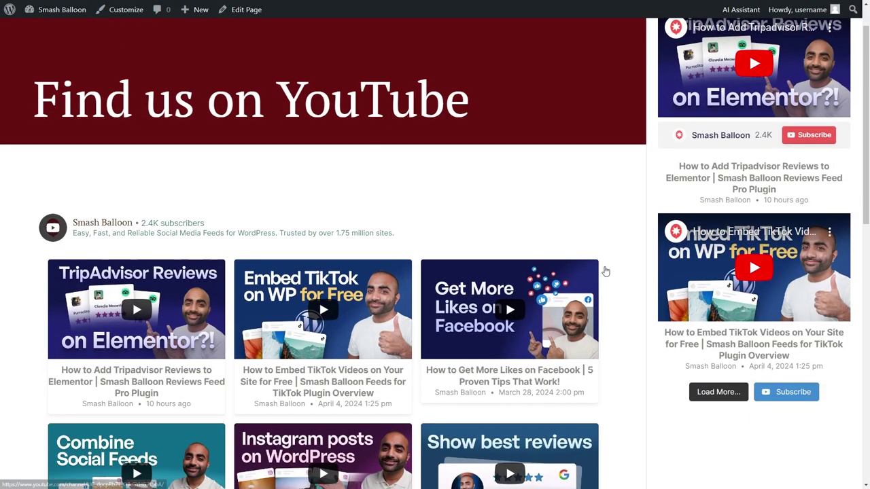
{"action": "scroll", "coordinate": [617, 276], "scroll_direction": "down", "scroll_amount": 1}
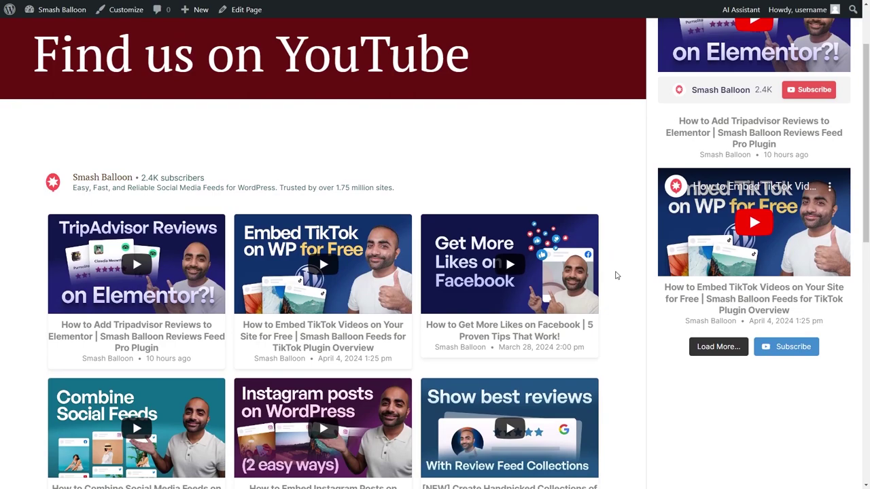
{"action": "scroll", "coordinate": [616, 275], "scroll_direction": "up", "scroll_amount": 2}
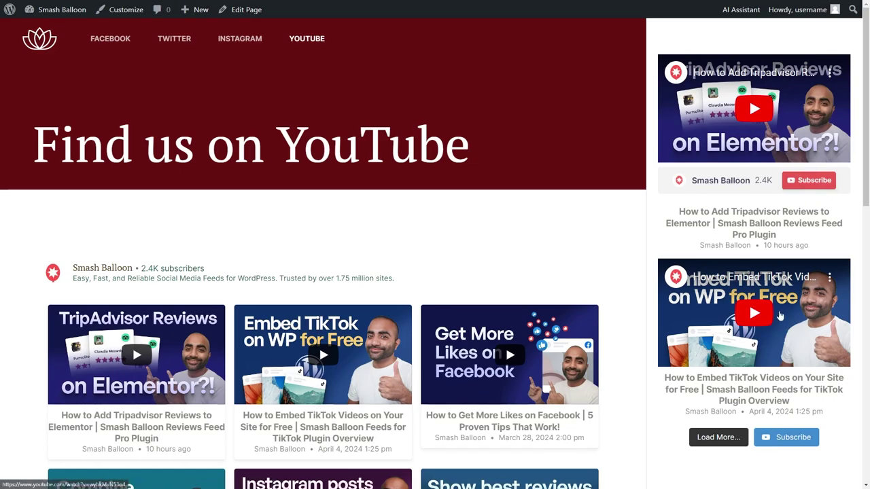
{"action": "scroll", "coordinate": [728, 369], "scroll_direction": "down", "scroll_amount": 2}
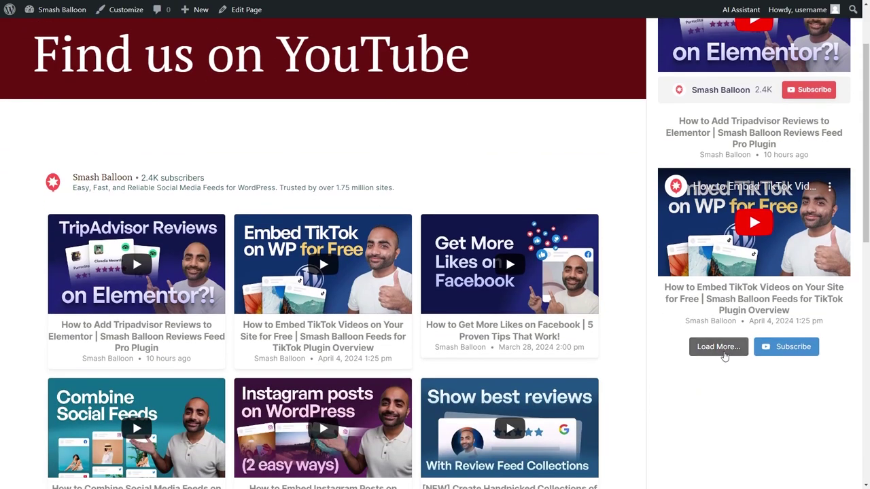
{"action": "left_click", "coordinate": [719, 348]}
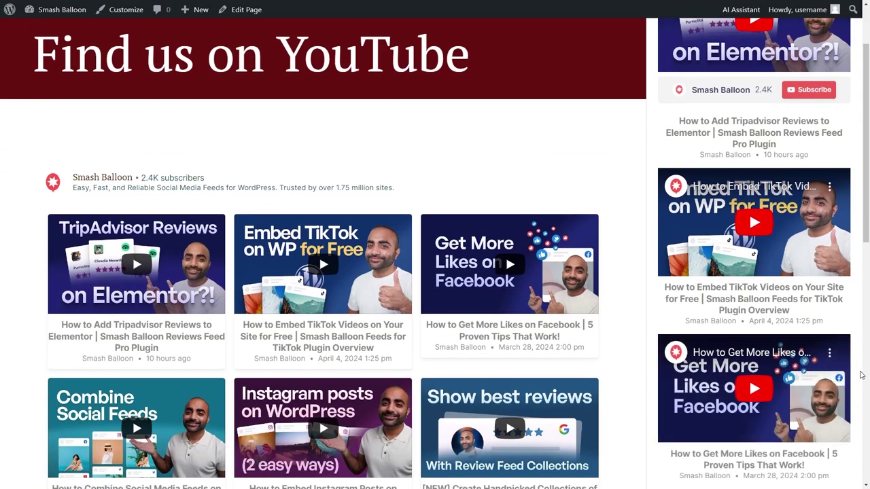
{"action": "scroll", "coordinate": [858, 374], "scroll_direction": "down", "scroll_amount": 2}
{"action": "scroll", "coordinate": [858, 375], "scroll_direction": "down", "scroll_amount": 3}
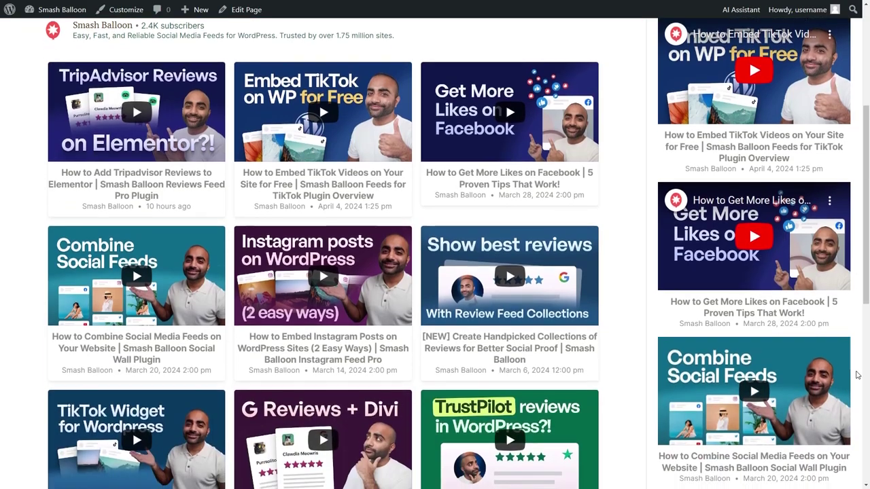
{"action": "scroll", "coordinate": [650, 270], "scroll_direction": "up", "scroll_amount": 5}
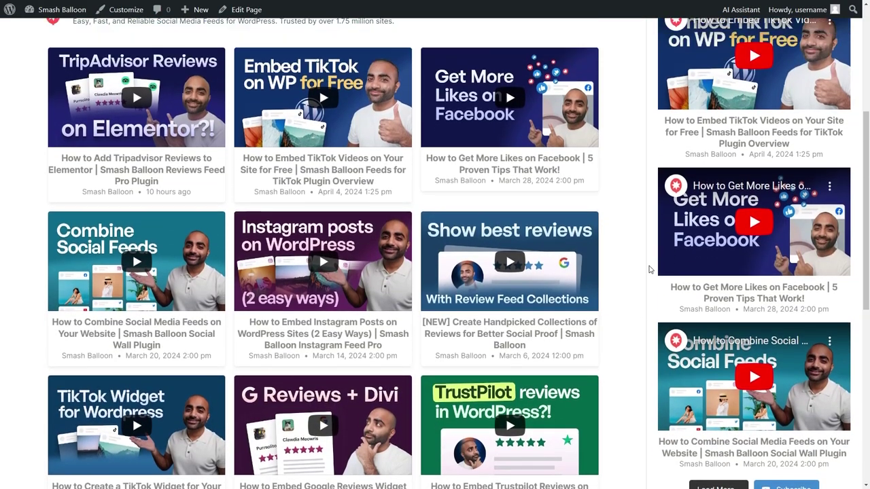